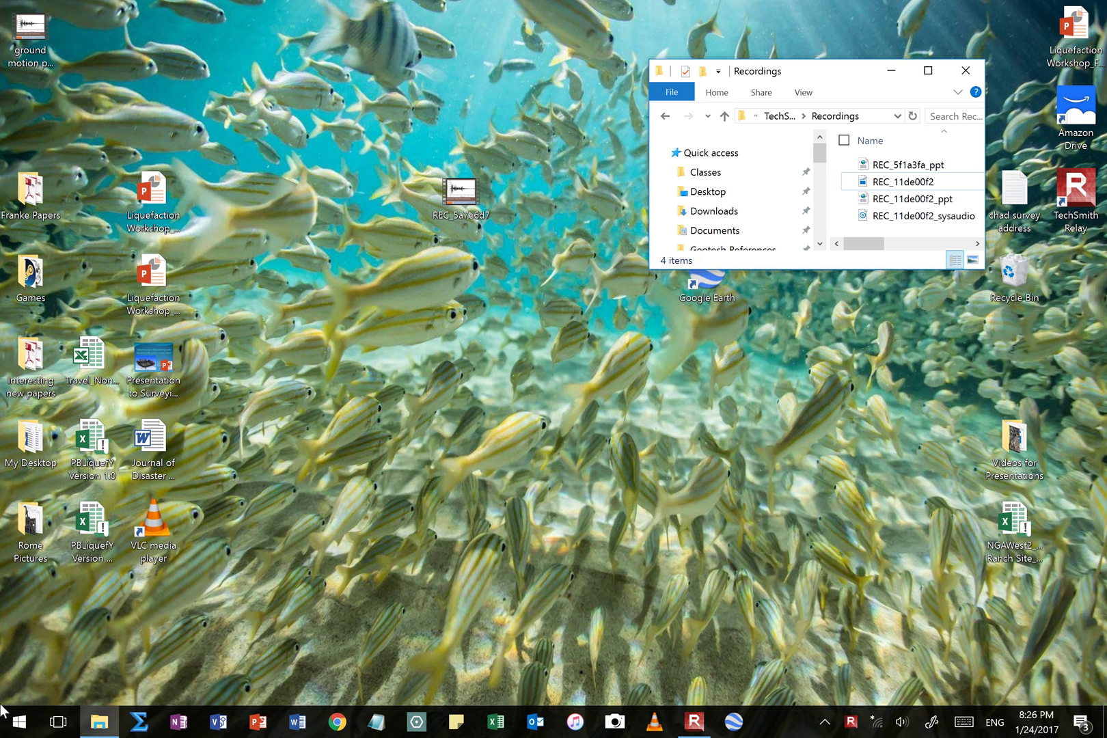
# Find the SeismoSoft group in the Start menu and launch SeismoSignal
pyautogui.click(18, 728)
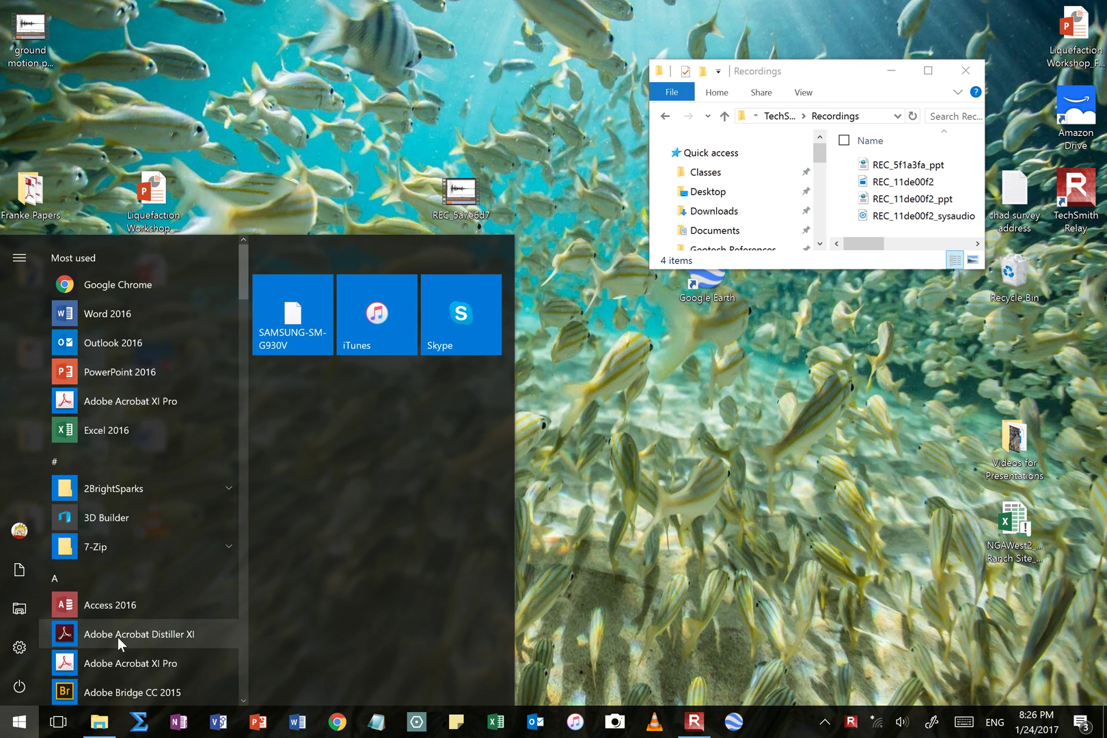
pyautogui.scroll(-2, 118, 637)
pyautogui.scroll(-5, 118, 637)
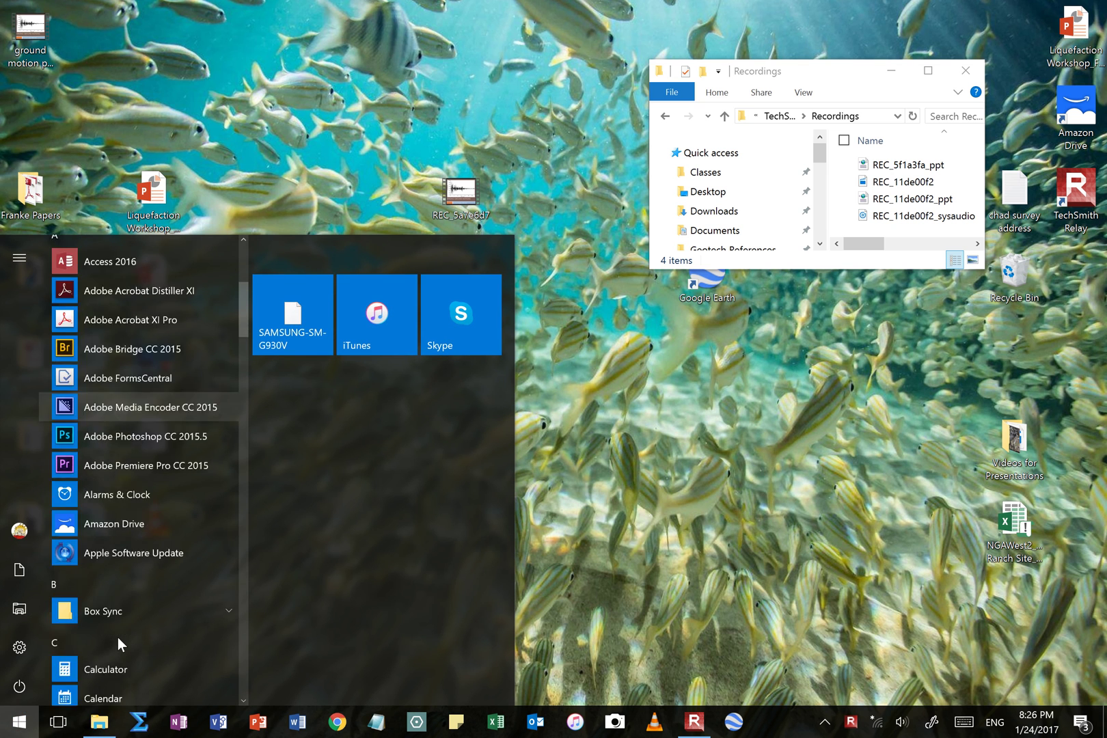
pyautogui.scroll(-5, 117, 637)
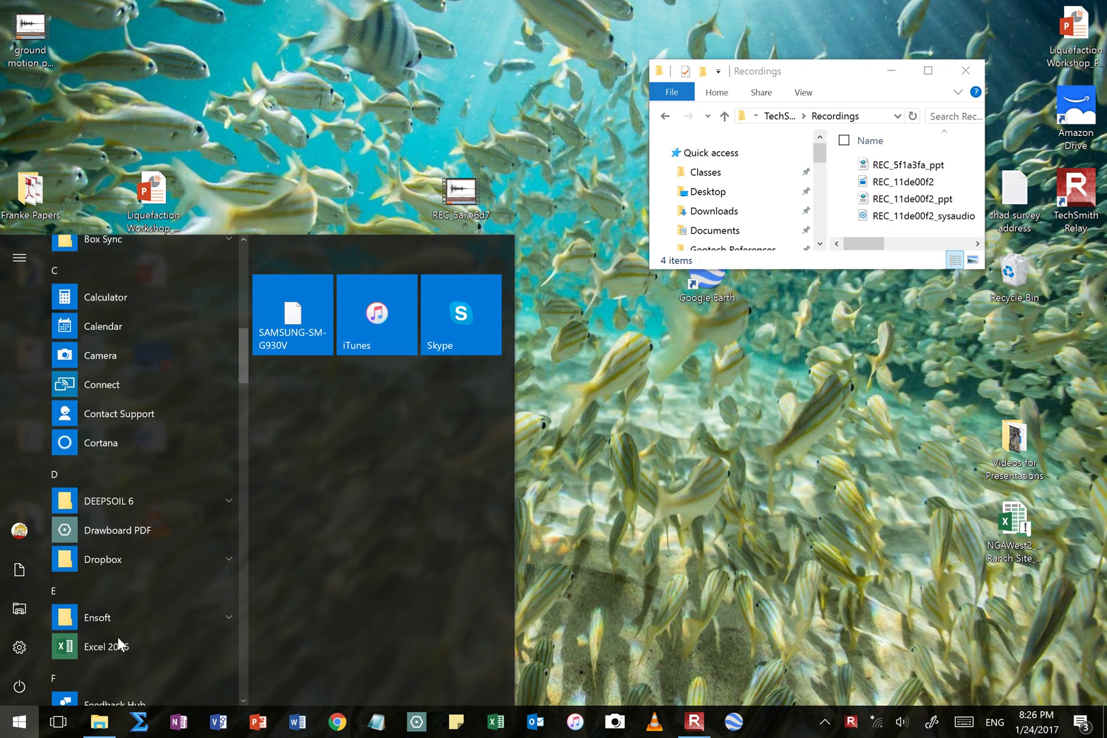
pyautogui.scroll(-5, 117, 637)
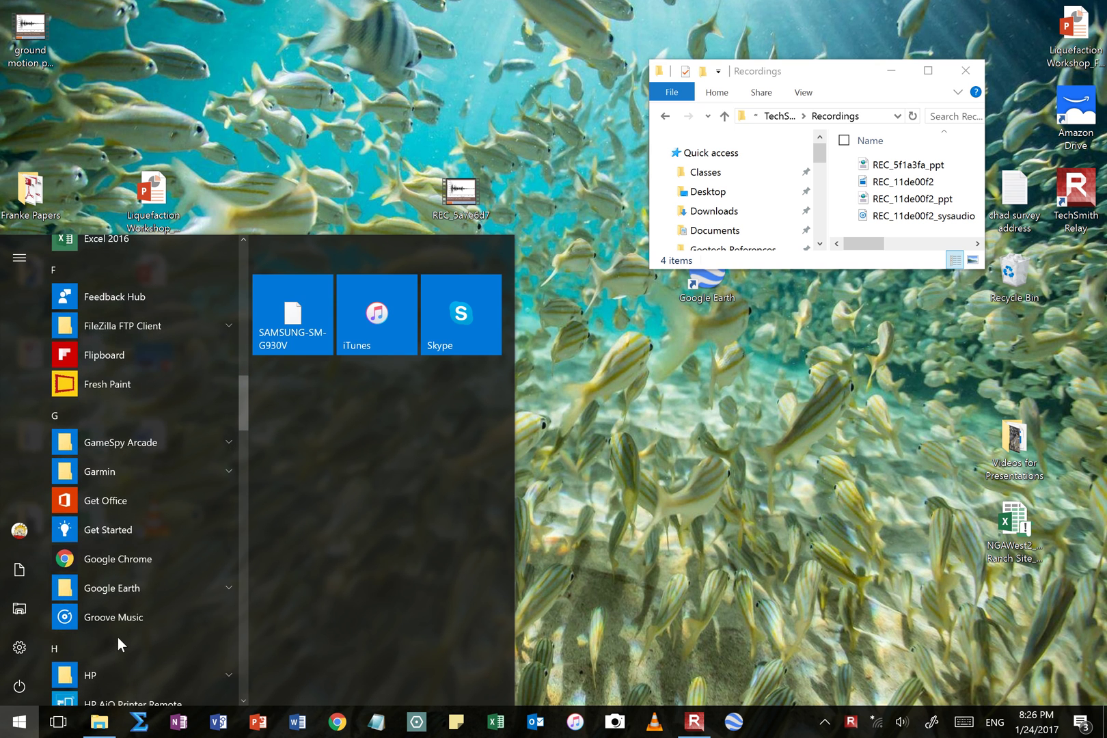
pyautogui.scroll(-5, 118, 637)
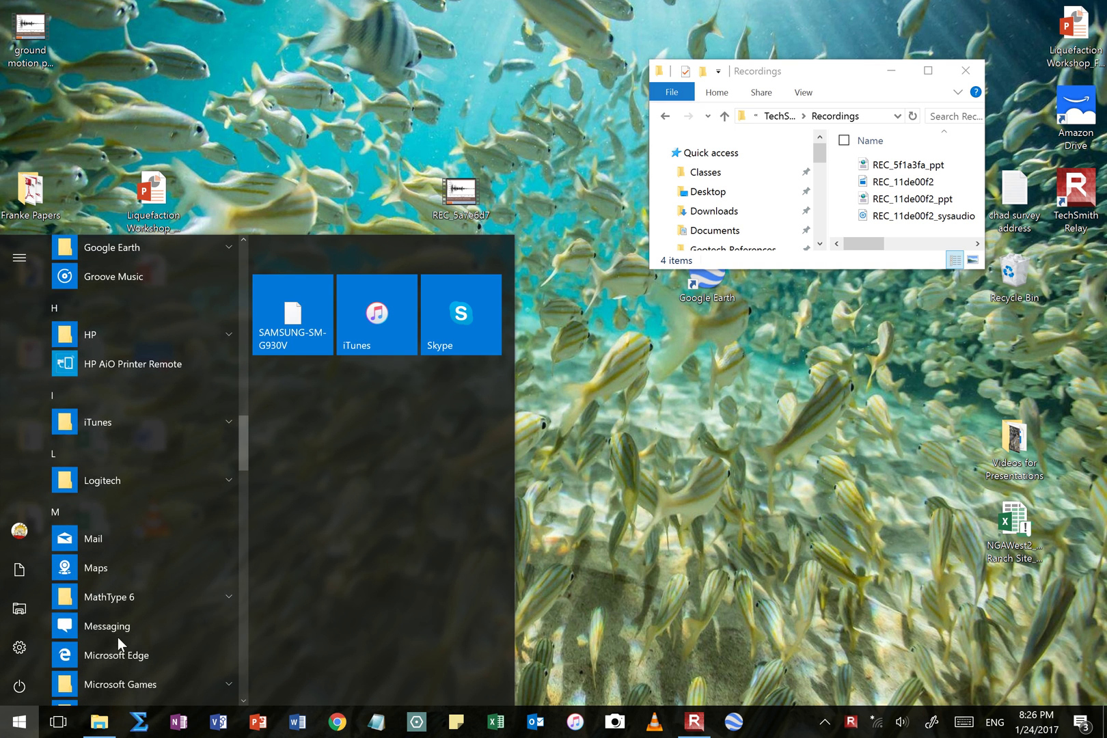
pyautogui.scroll(-1, 117, 636)
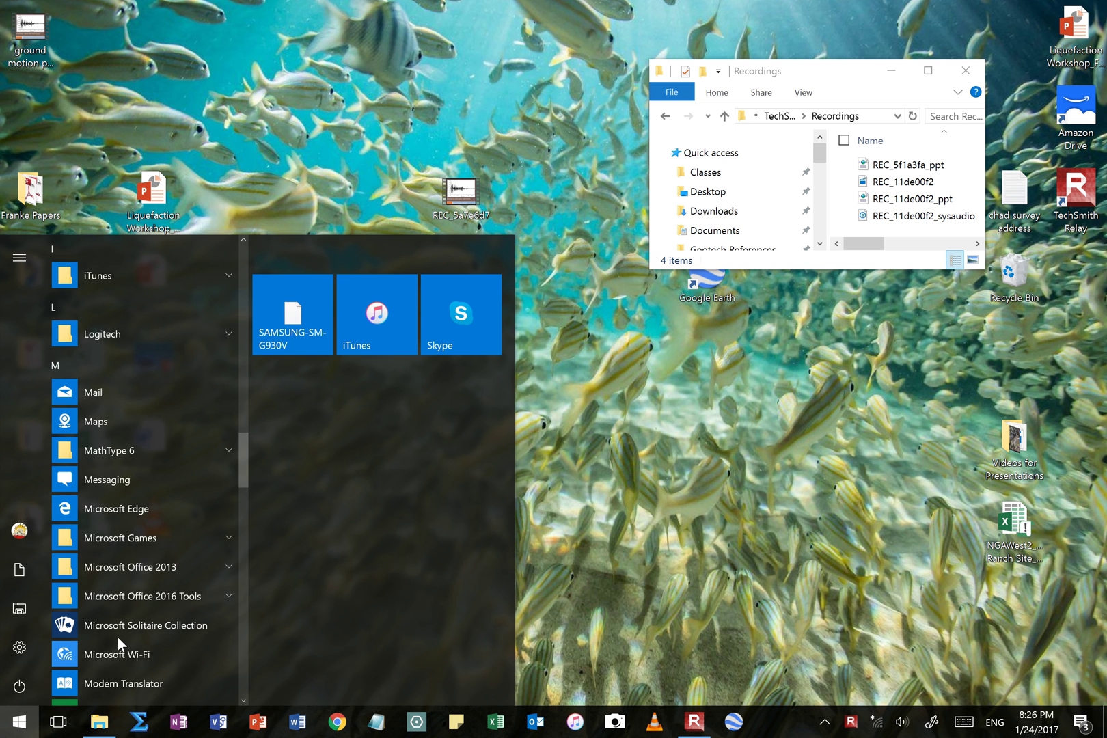
pyautogui.scroll(-6, 118, 637)
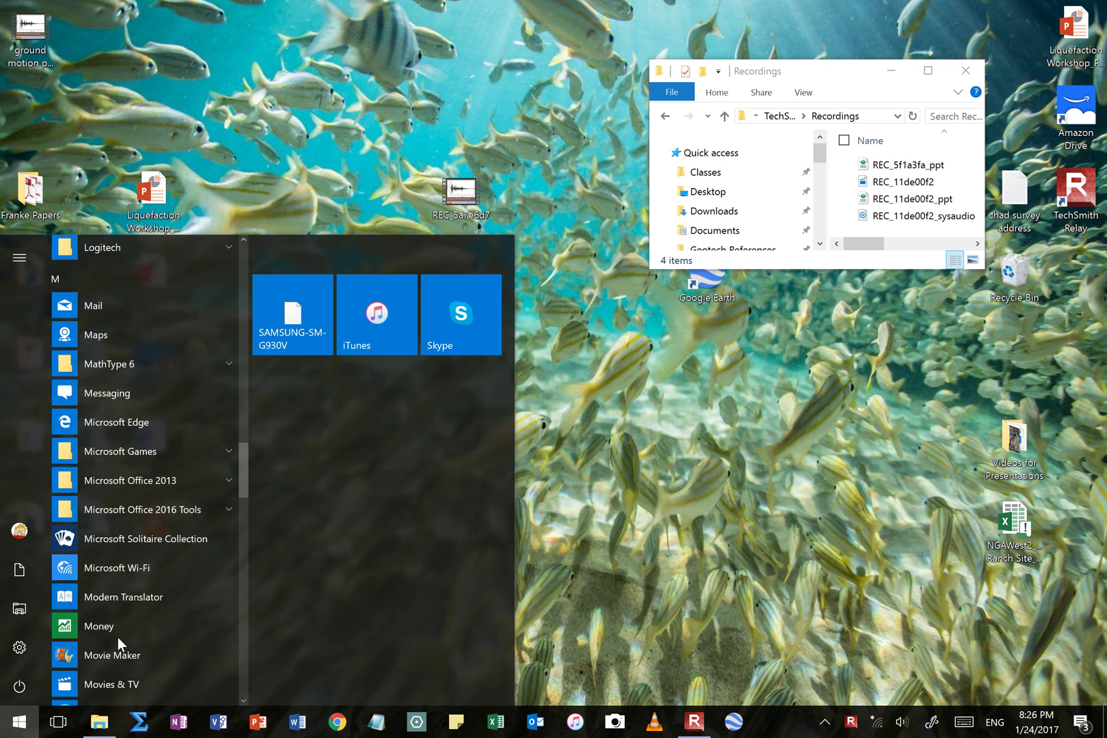
pyautogui.scroll(-10, 117, 637)
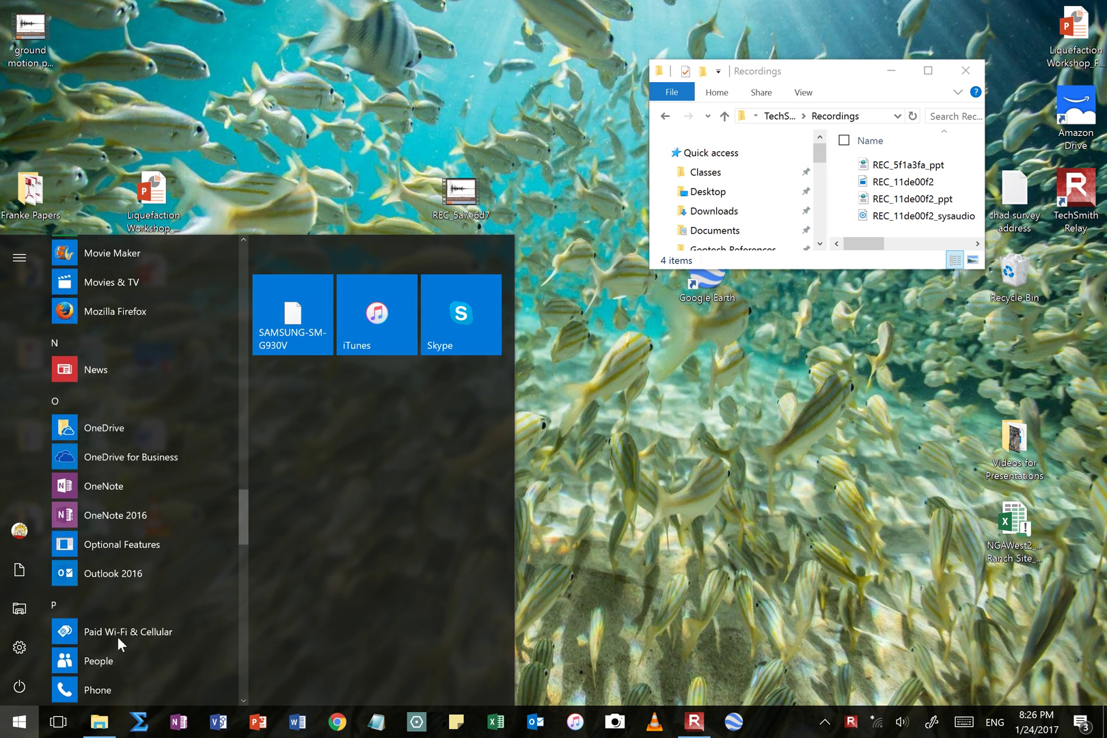
pyautogui.scroll(-5, 117, 637)
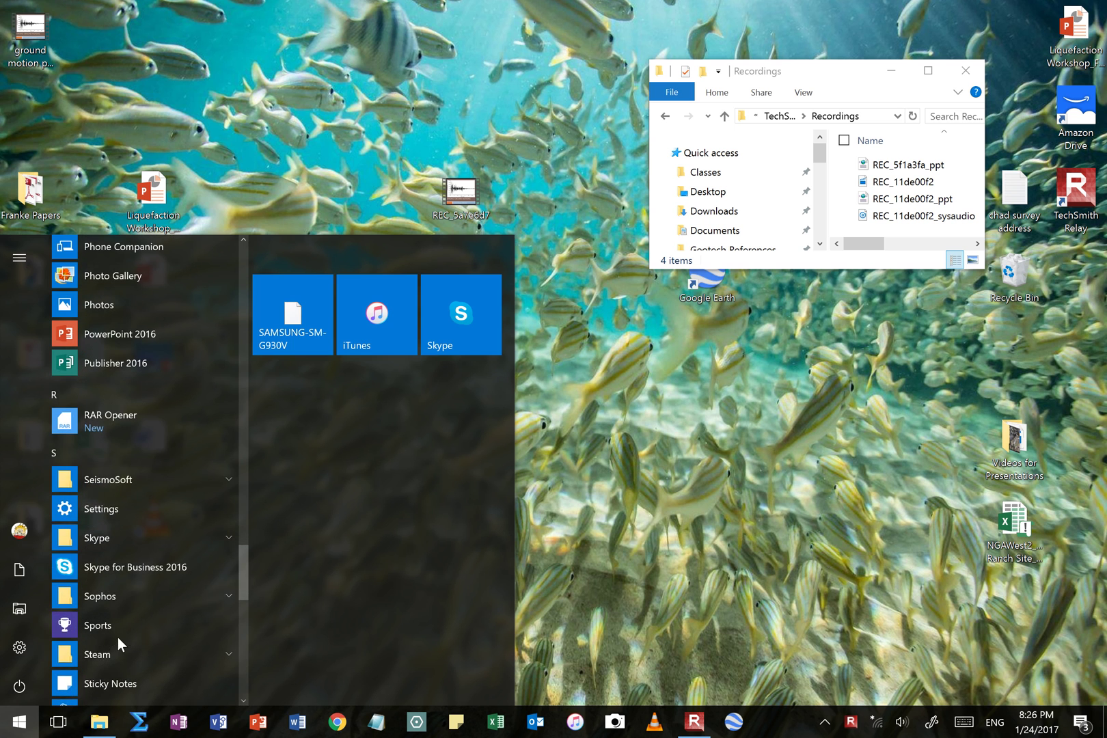
pyautogui.click(135, 477)
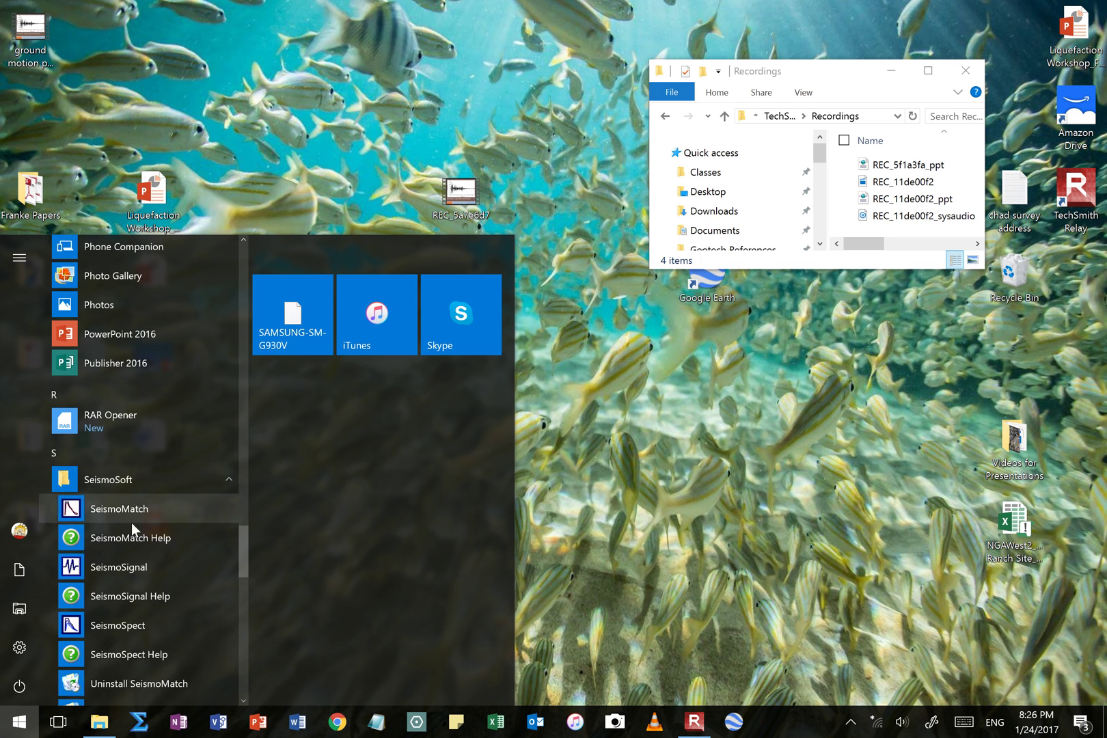
pyautogui.click(131, 578)
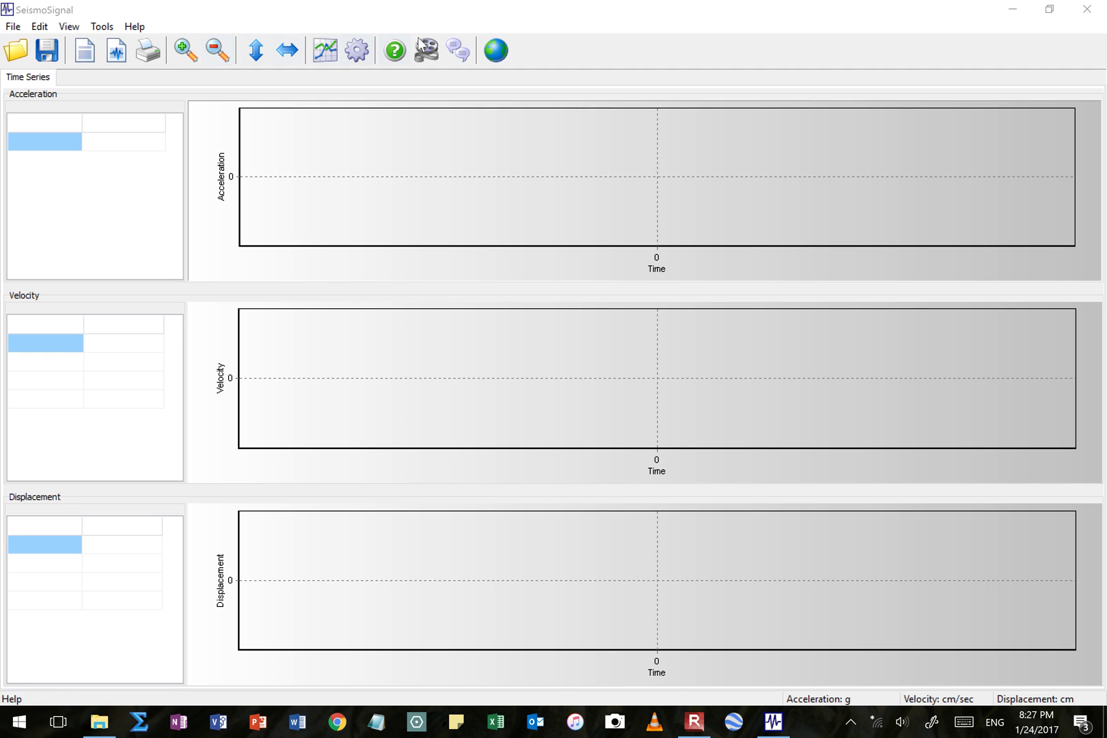
# Bring up the Open dialog to browse for an accelerogram file
pyautogui.click(17, 55)
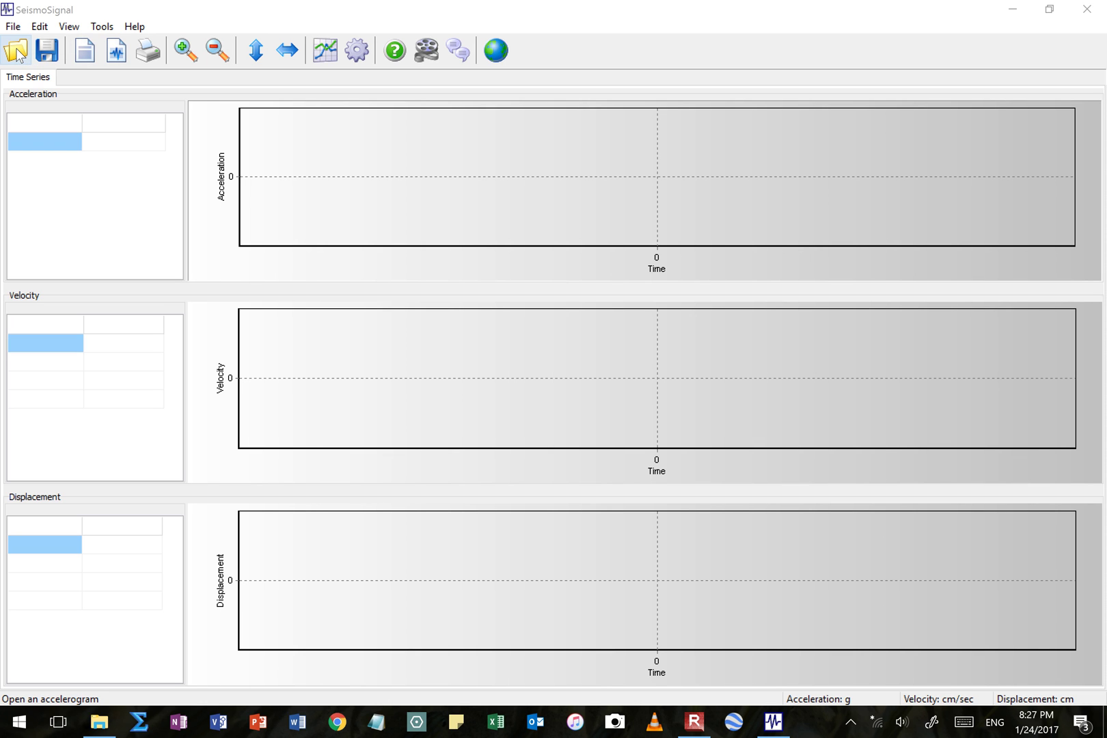
pyautogui.click(17, 55)
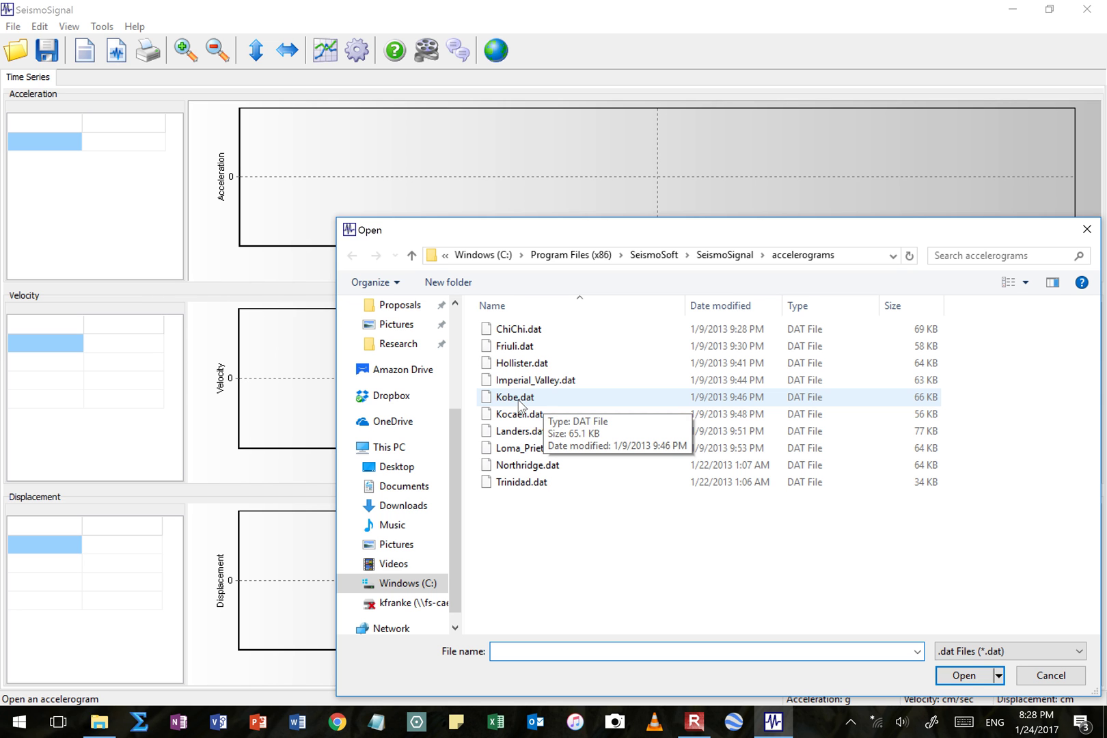
# Open Kobe.dat from the sample accelerograms folder
pyautogui.doubleClick(518, 401)
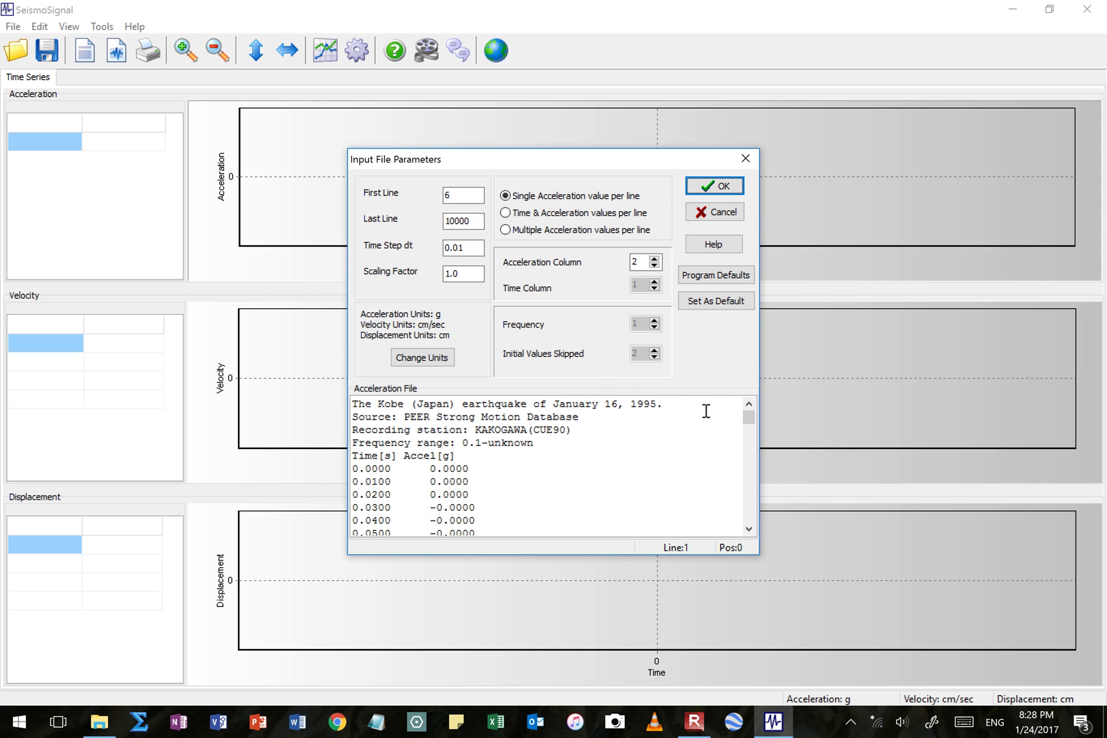
pyautogui.moveTo(748, 417)
pyautogui.mouseDown()
pyautogui.moveTo(749, 513)
pyautogui.moveTo(752, 418)
pyautogui.mouseUp()
pyautogui.click(445, 469)
pyautogui.click(371, 469)
pyautogui.doubleClick(459, 195)
pyautogui.write('5')
pyautogui.moveTo(454, 195); pyautogui.dragTo(432, 194)
pyautogui.write('6')
pyautogui.moveTo(746, 418); pyautogui.dragTo(749, 520)
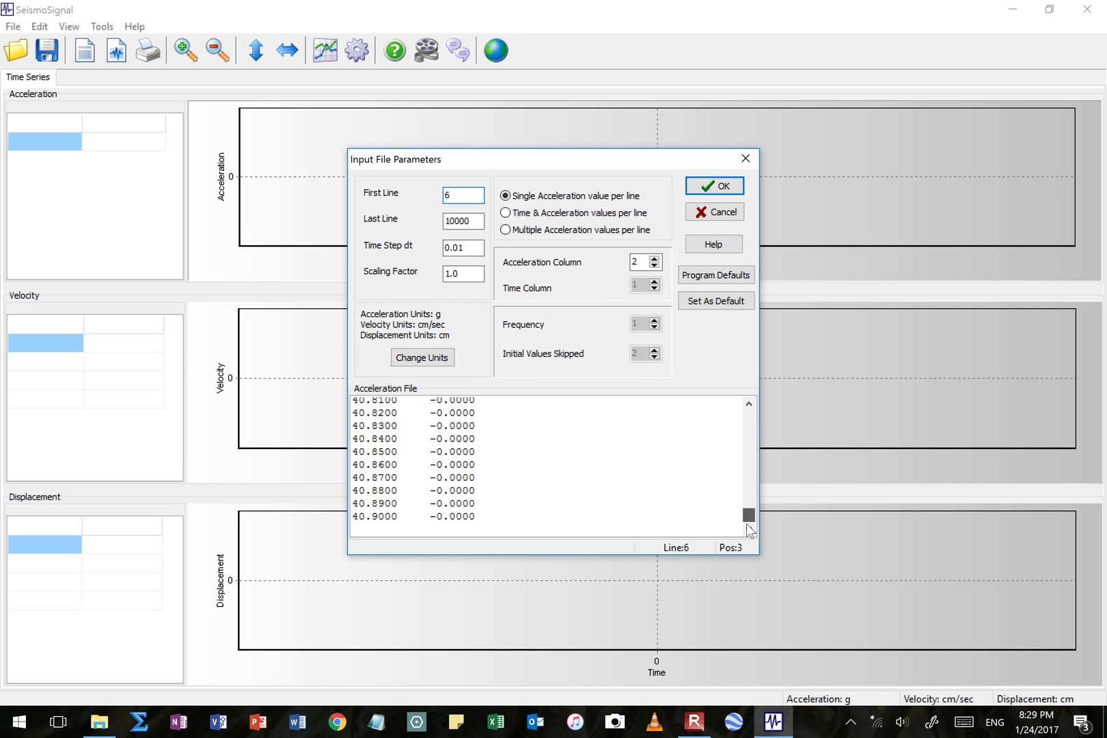
pyautogui.click(444, 521)
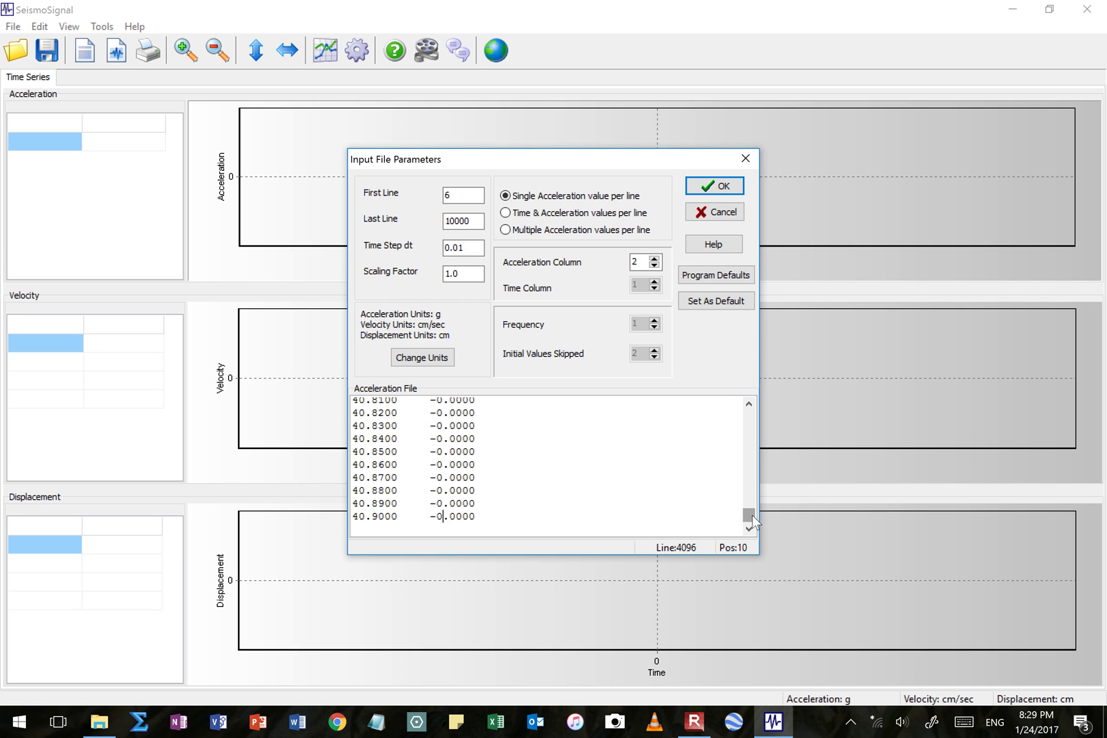
pyautogui.moveTo(749, 516); pyautogui.dragTo(748, 421)
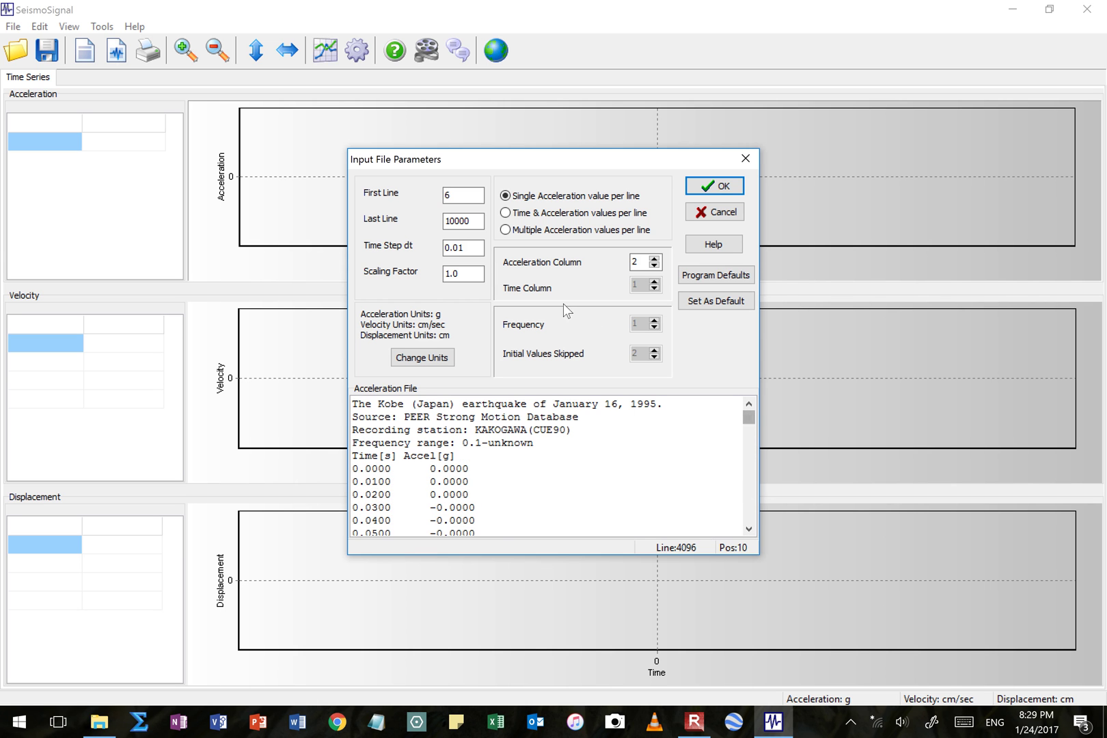
pyautogui.click(477, 222)
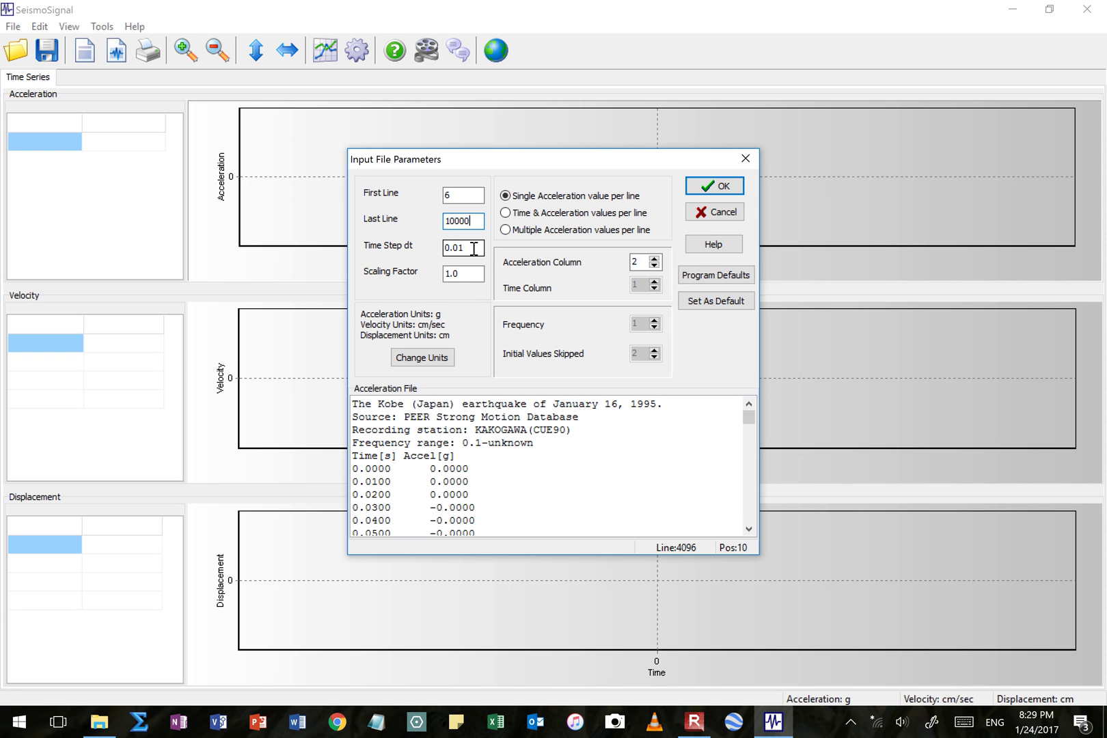
pyautogui.moveTo(474, 249); pyautogui.dragTo(448, 245)
pyautogui.click(467, 274)
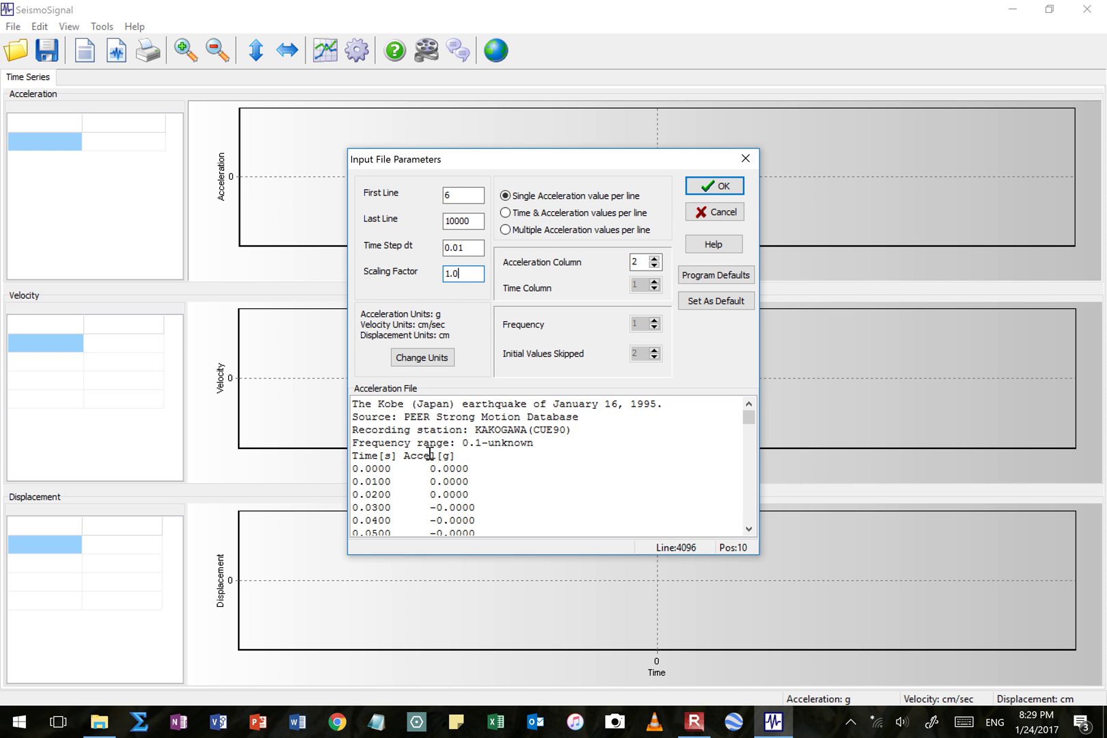
pyautogui.moveTo(392, 469); pyautogui.dragTo(359, 469)
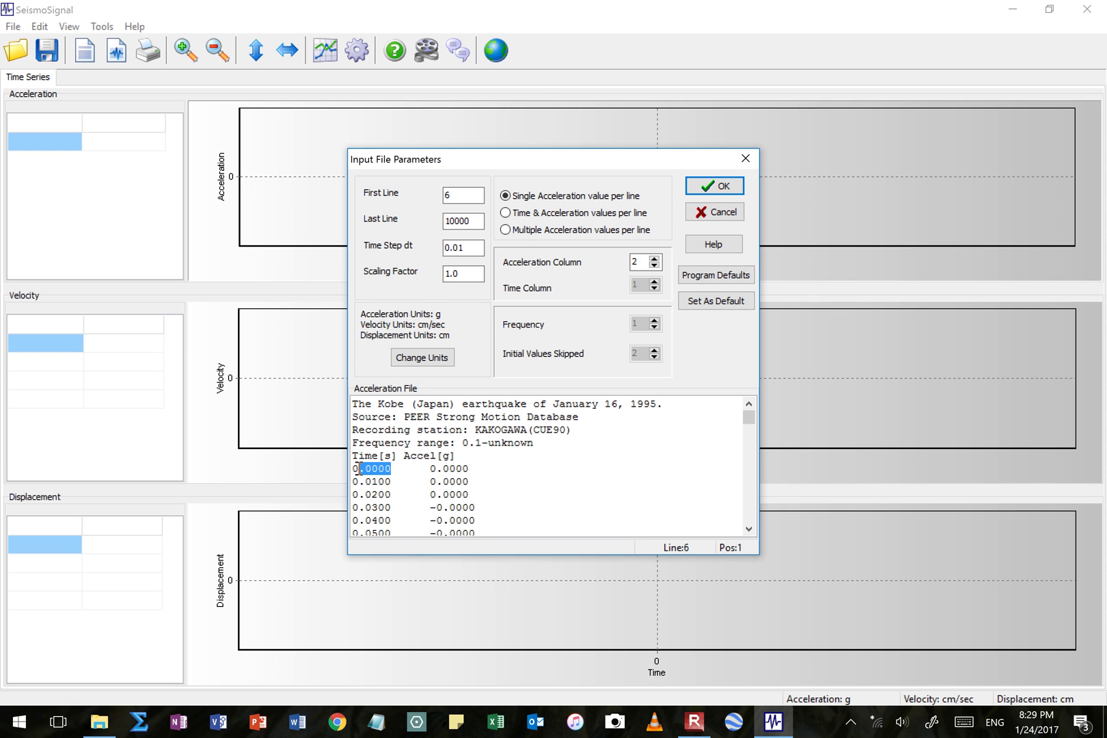
pyautogui.click(396, 500)
pyautogui.moveTo(396, 500); pyautogui.dragTo(349, 475)
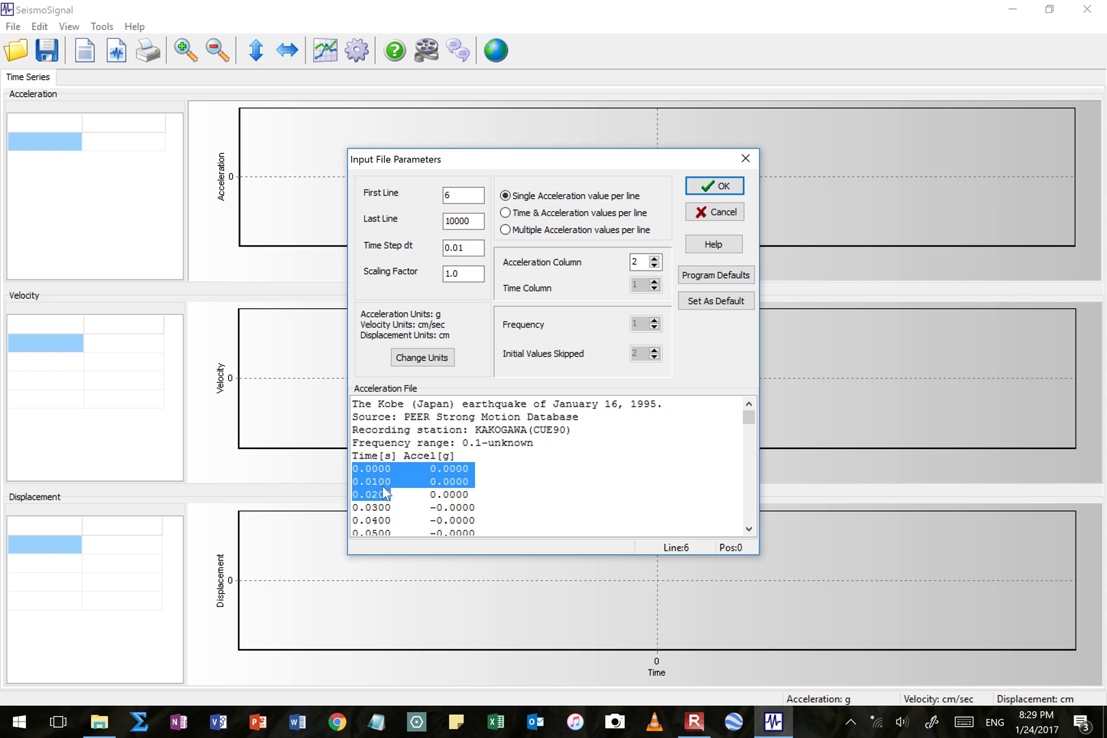
pyautogui.click(405, 505)
pyautogui.click(461, 275)
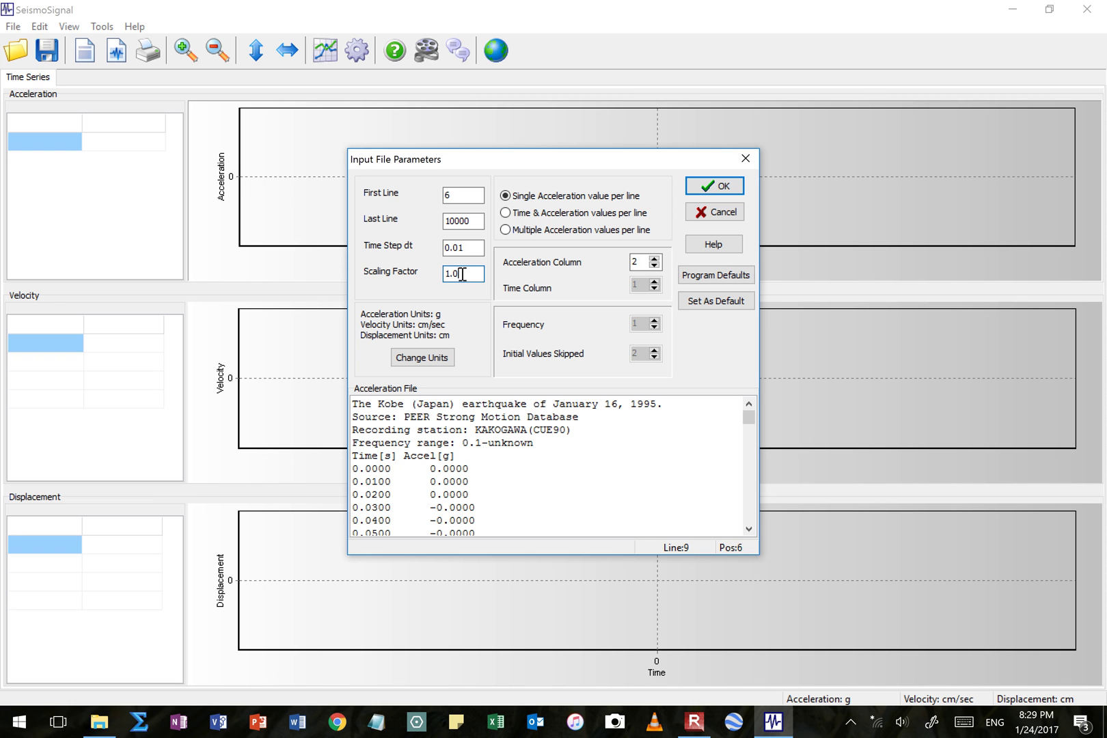
pyautogui.click(470, 251)
pyautogui.moveTo(472, 274); pyautogui.dragTo(445, 276)
pyautogui.click(468, 274)
# Read Kobe.dat as time and acceleration pairs, time column 1, acceleration column 2
pyautogui.click(505, 213)
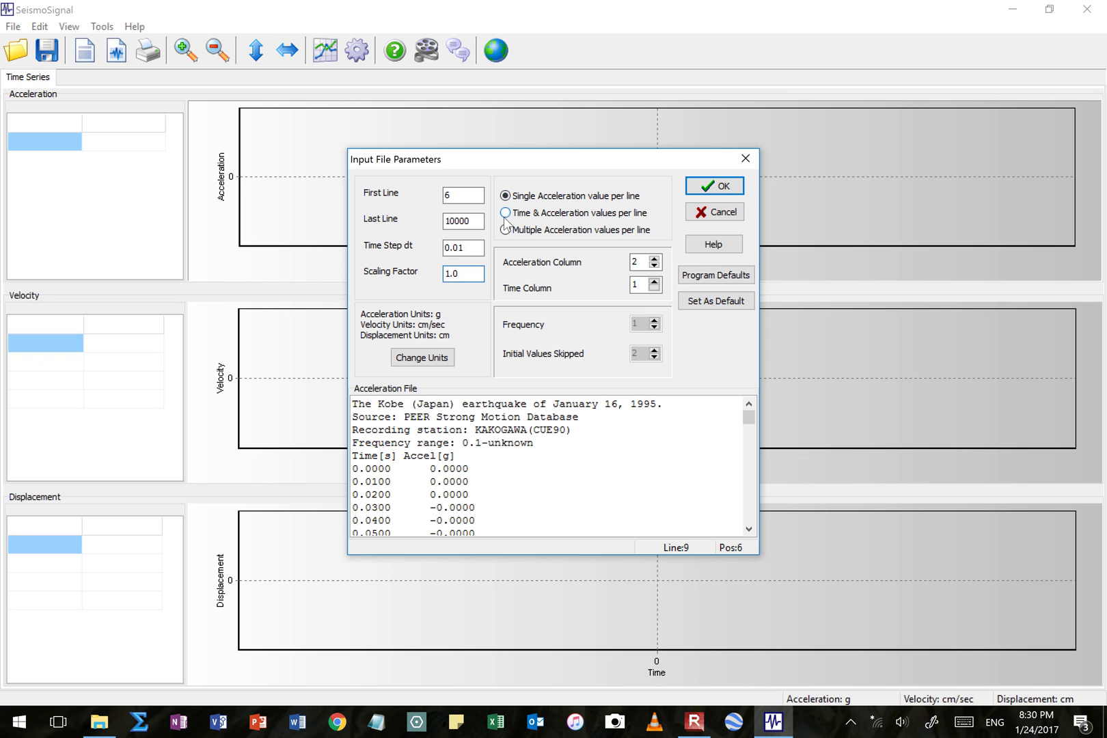
pyautogui.click(504, 229)
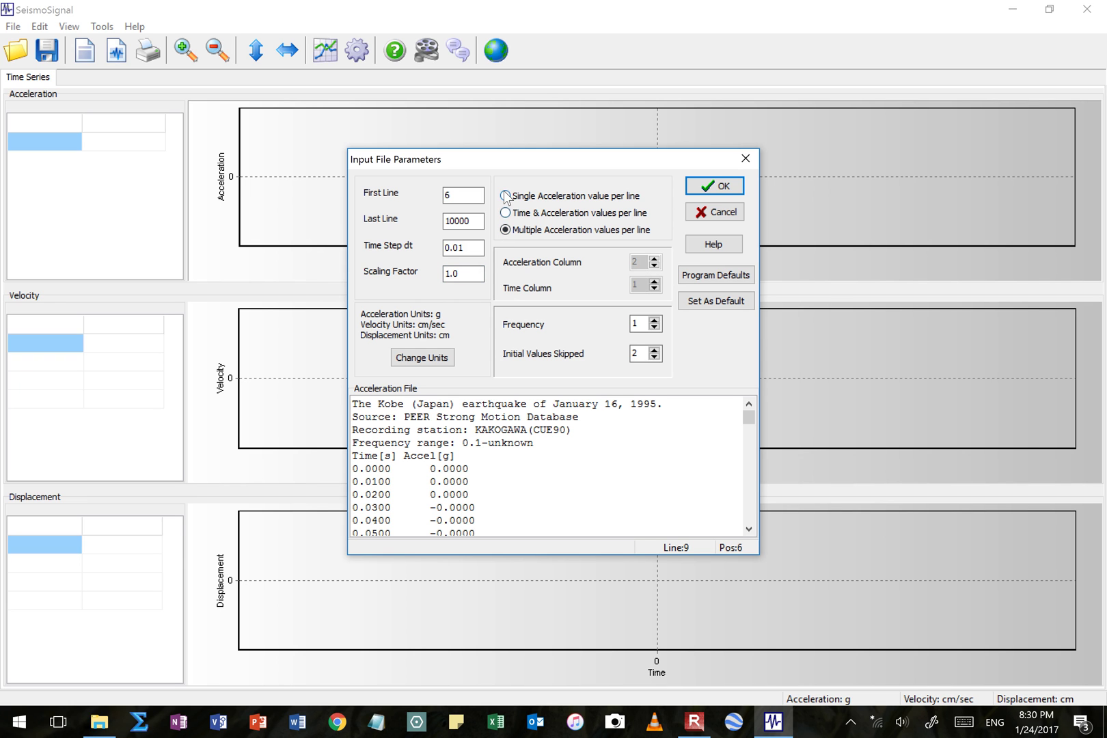
pyautogui.click(505, 196)
pyautogui.click(506, 212)
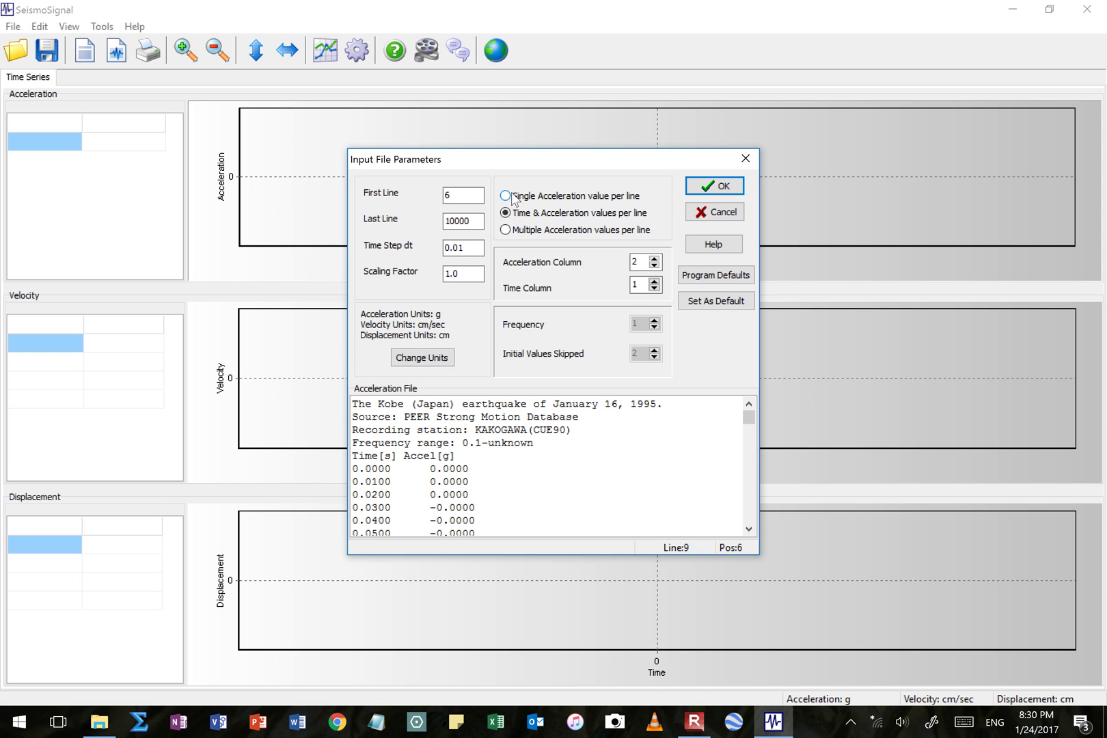
pyautogui.click(506, 196)
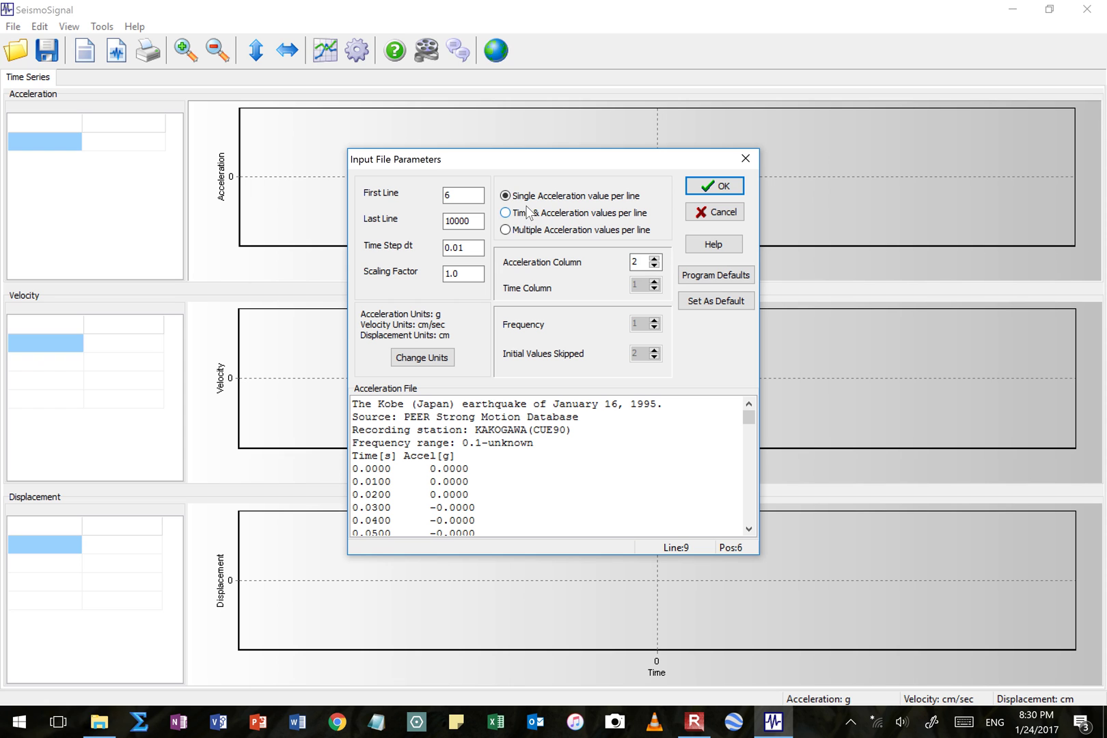
pyautogui.click(505, 213)
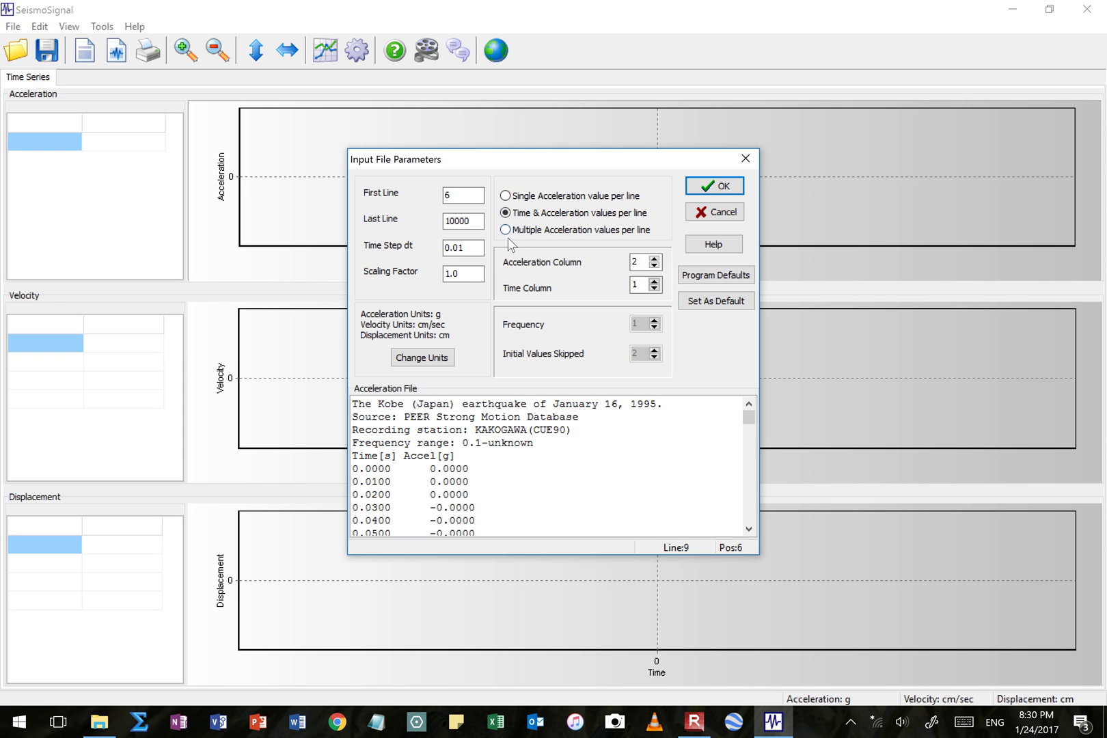
pyautogui.click(506, 230)
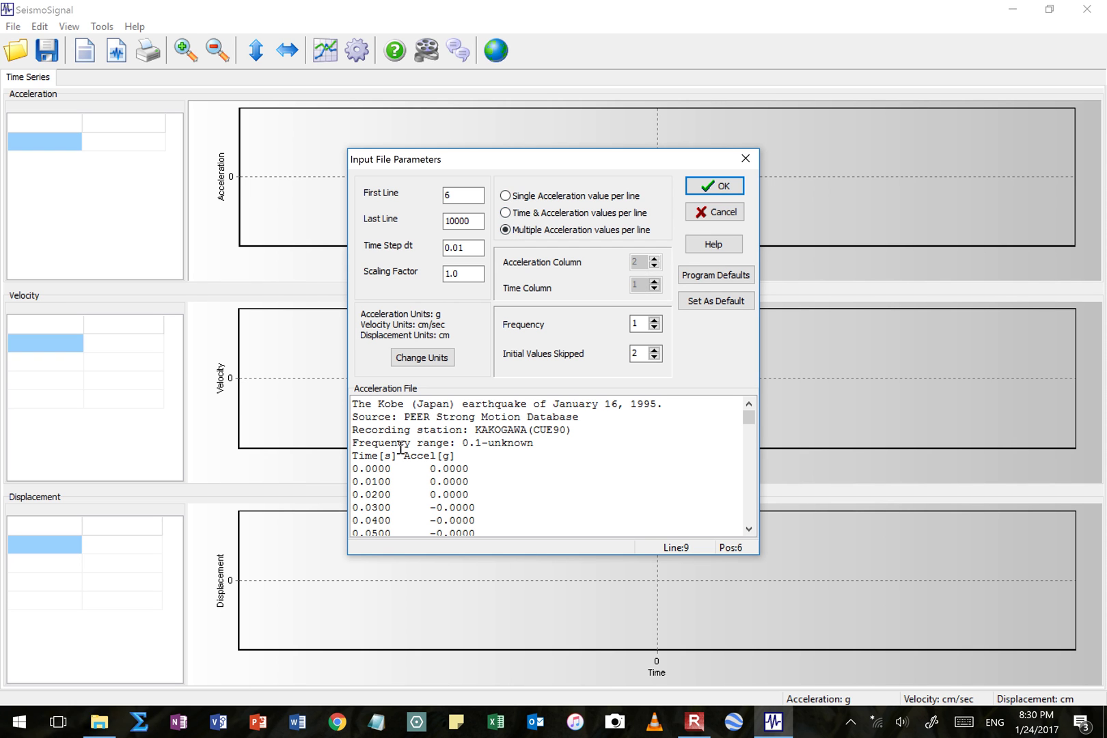
pyautogui.click(348, 458)
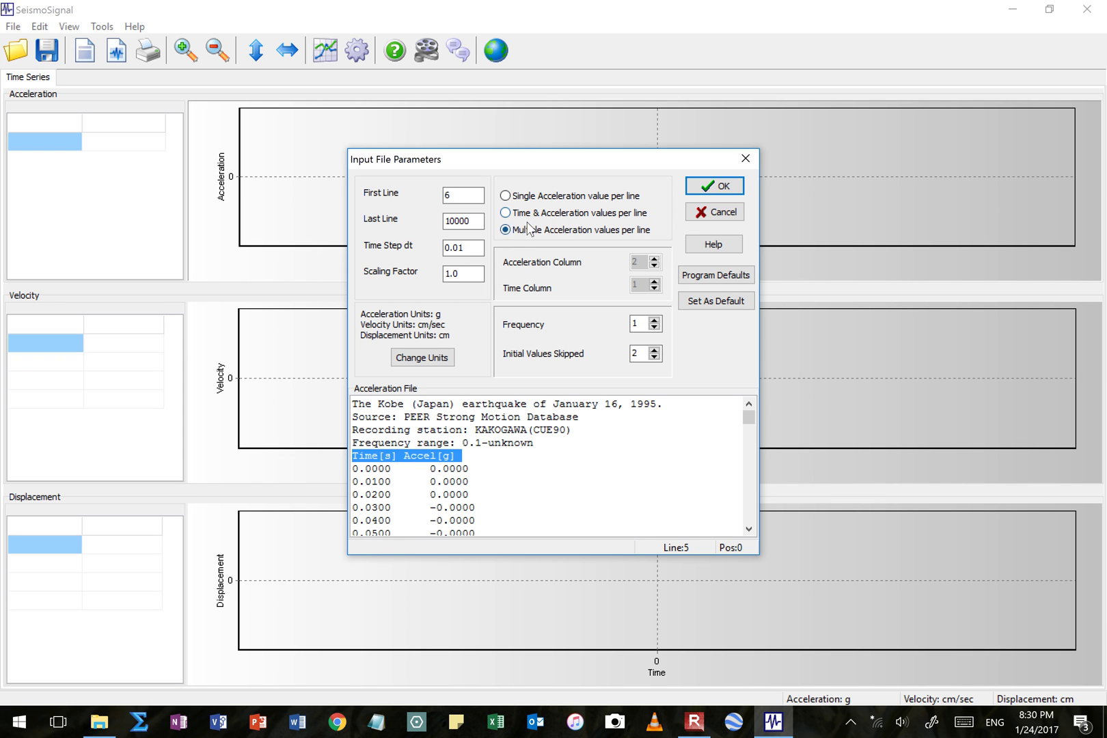
pyautogui.click(506, 212)
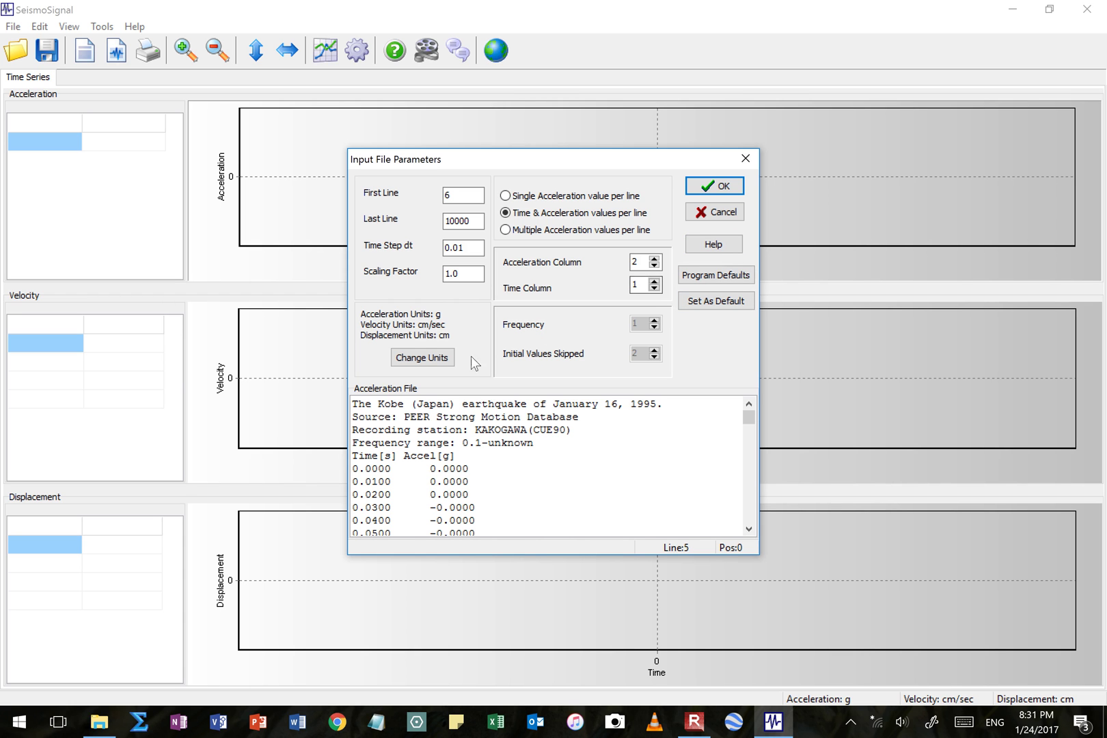
pyautogui.click(433, 360)
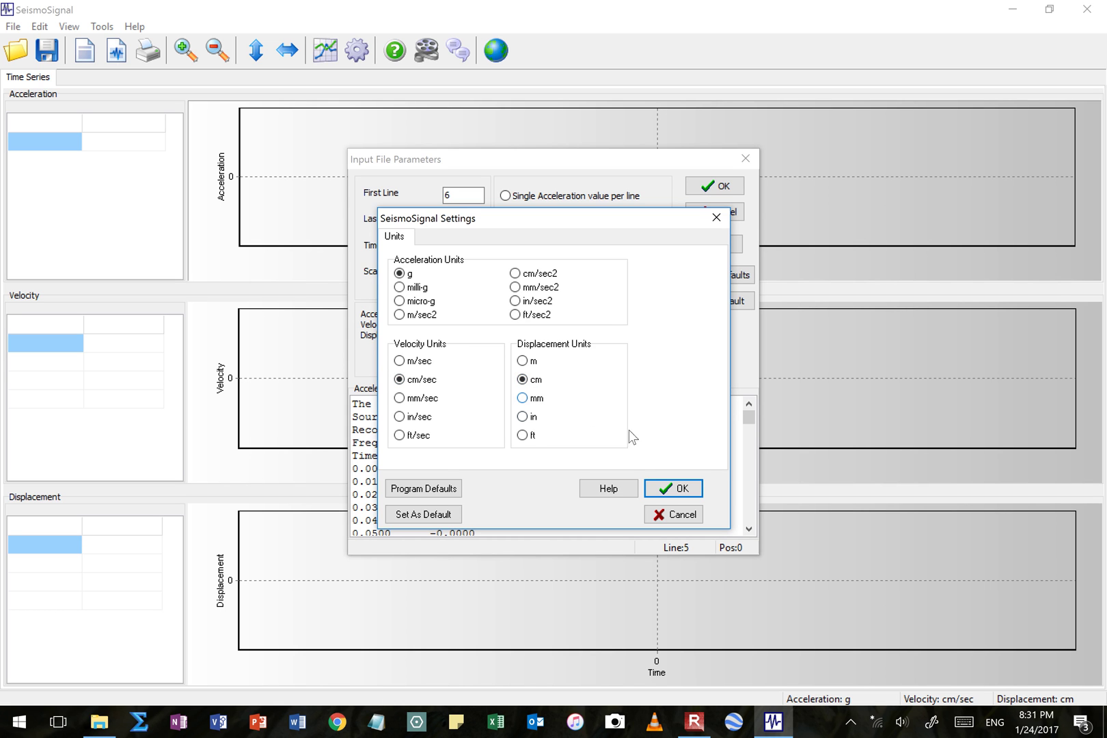
pyautogui.click(661, 512)
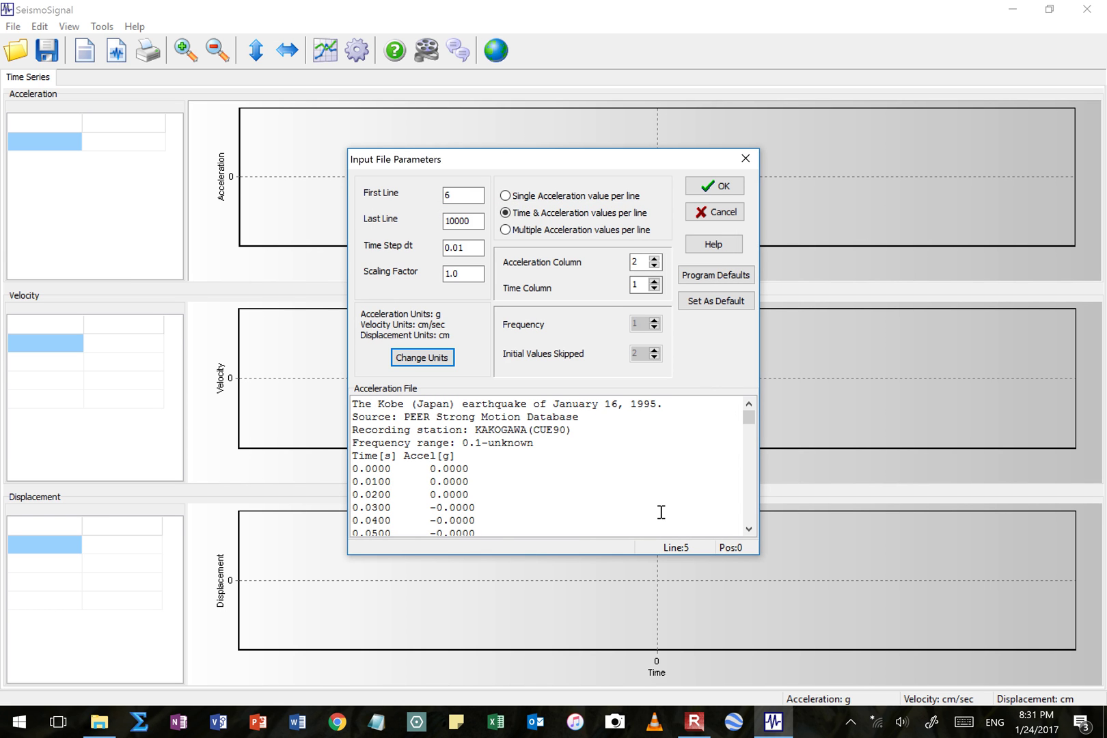
pyautogui.click(709, 185)
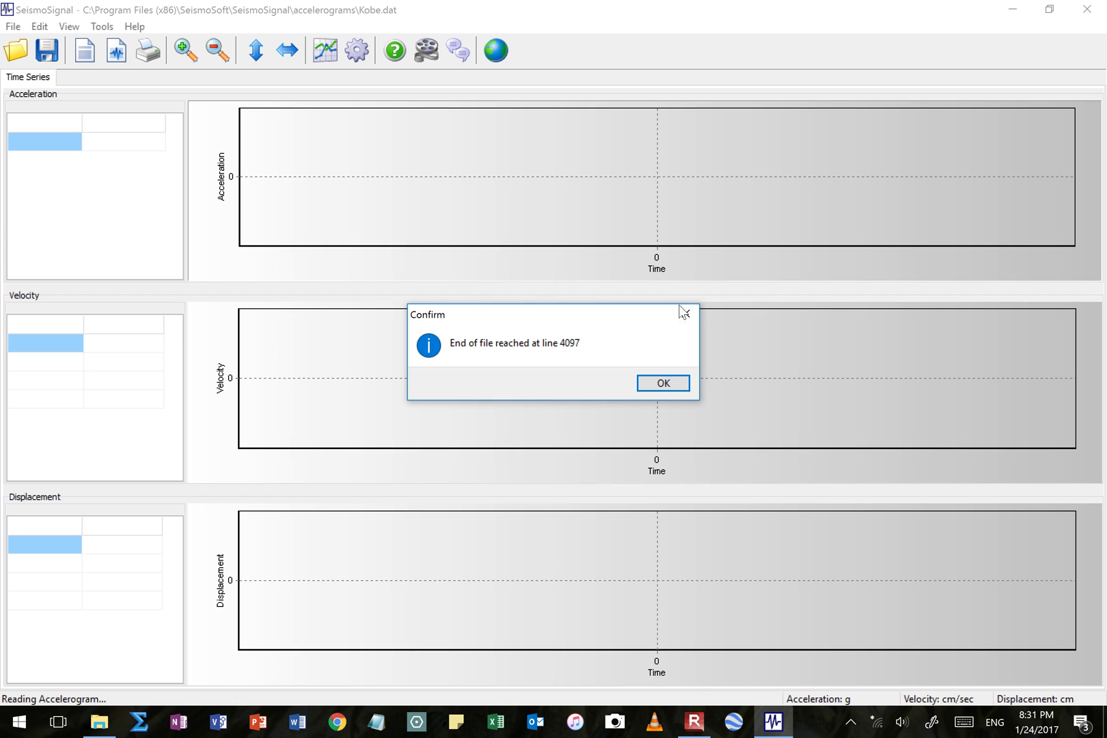
# Dismiss the end-of-file notice and select the first rows of acceleration values
pyautogui.click(661, 384)
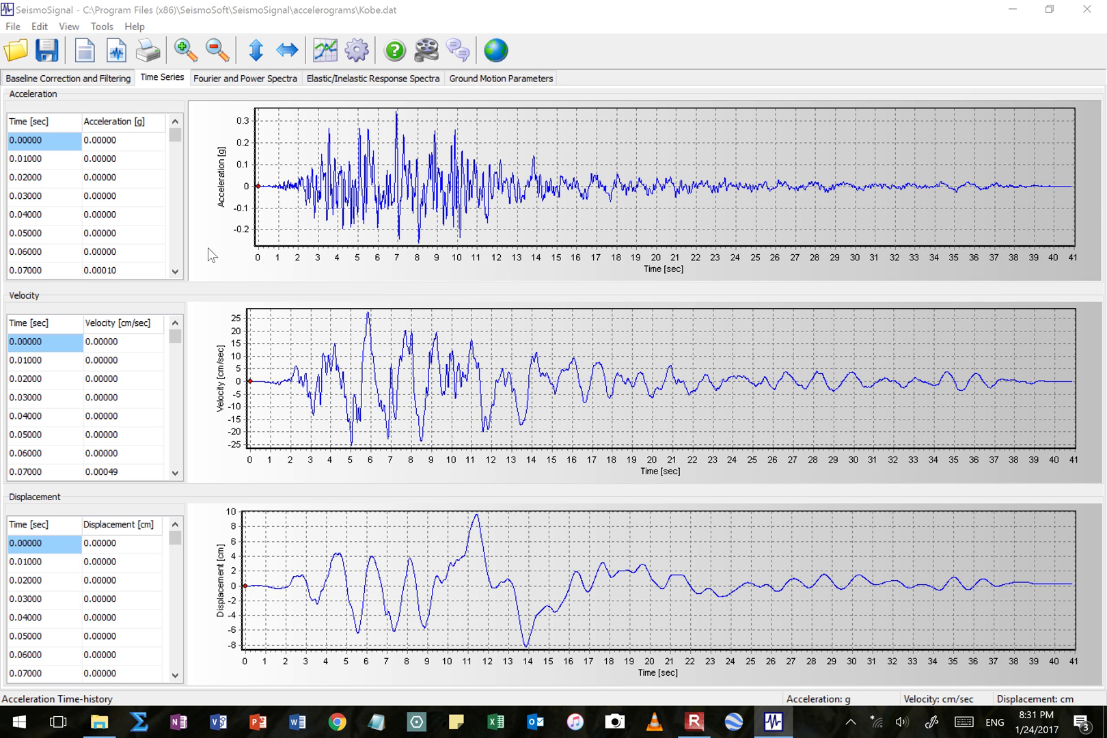
pyautogui.moveTo(179, 136)
pyautogui.mouseDown()
pyautogui.moveTo(181, 161)
pyautogui.moveTo(179, 137)
pyautogui.mouseUp()
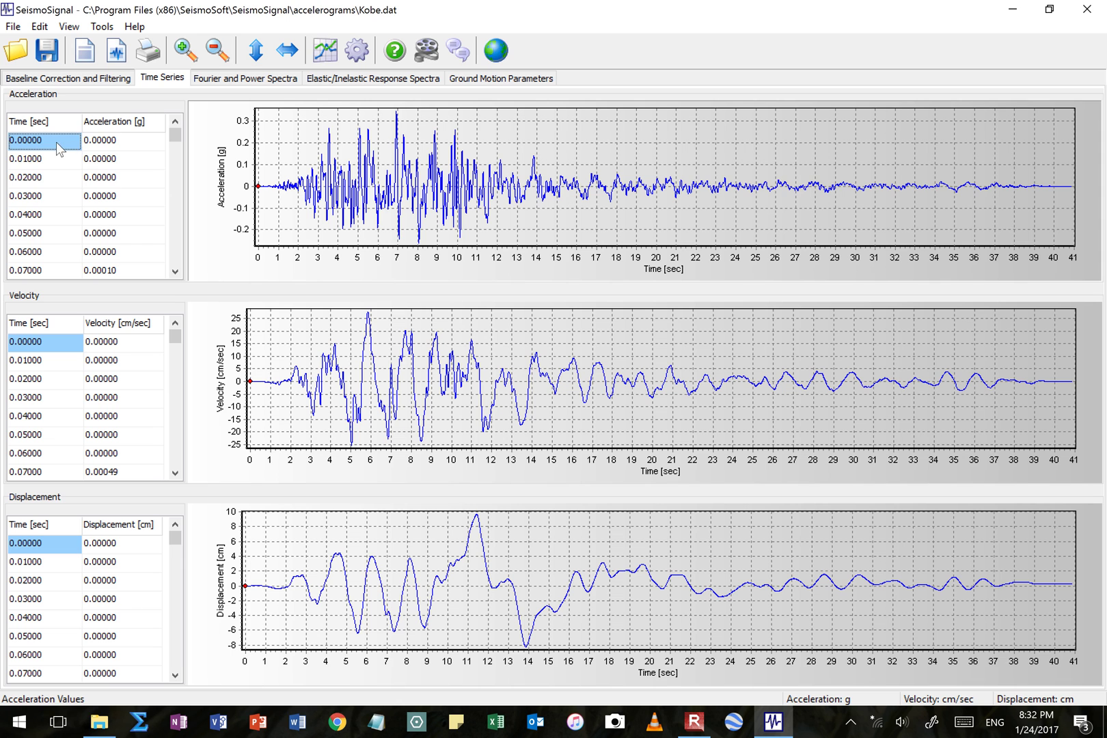
pyautogui.moveTo(58, 143); pyautogui.dragTo(141, 229)
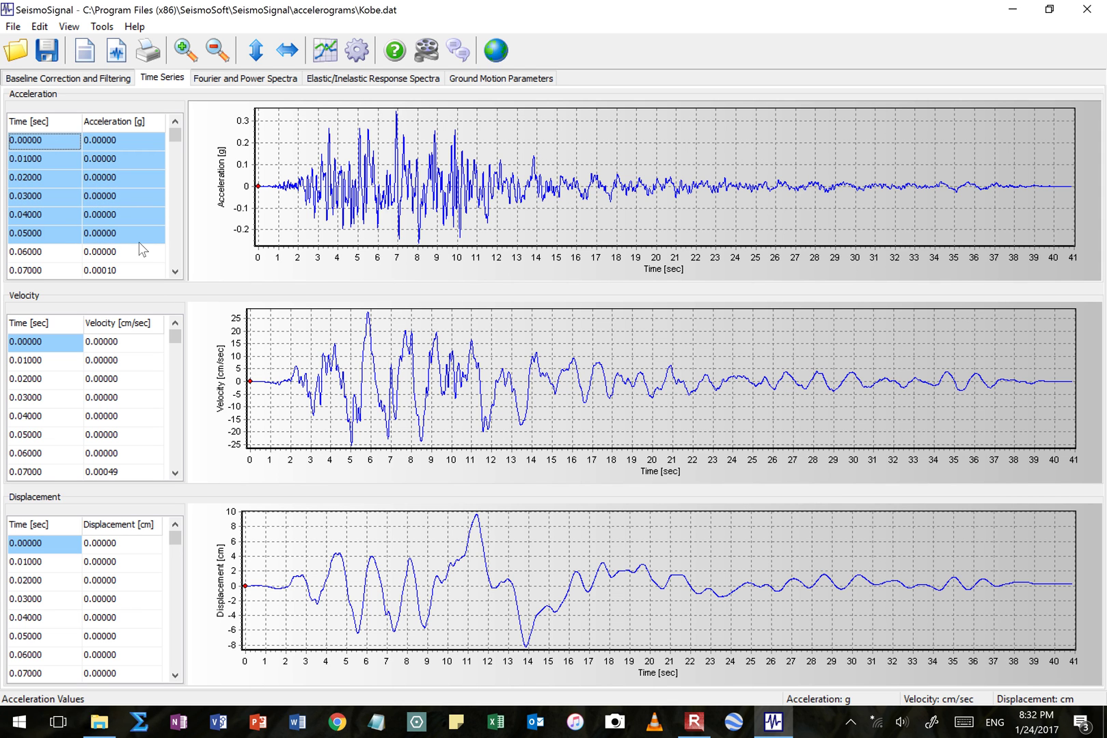
pyautogui.rightClick(66, 175)
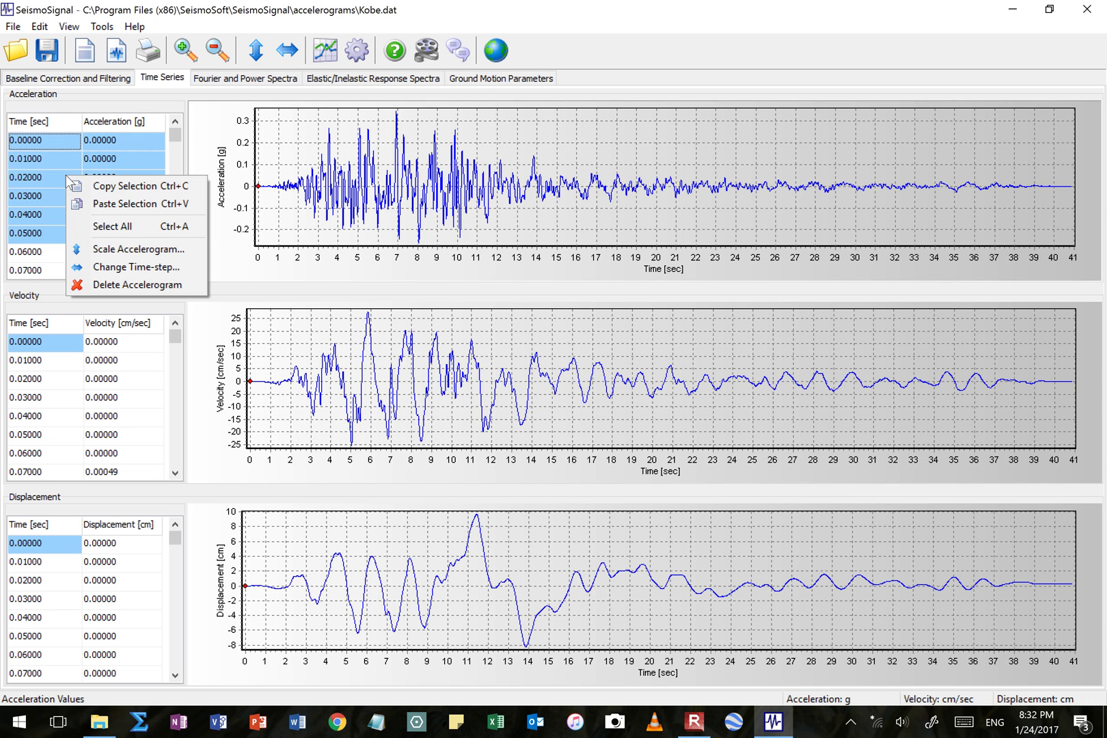
pyautogui.click(173, 136)
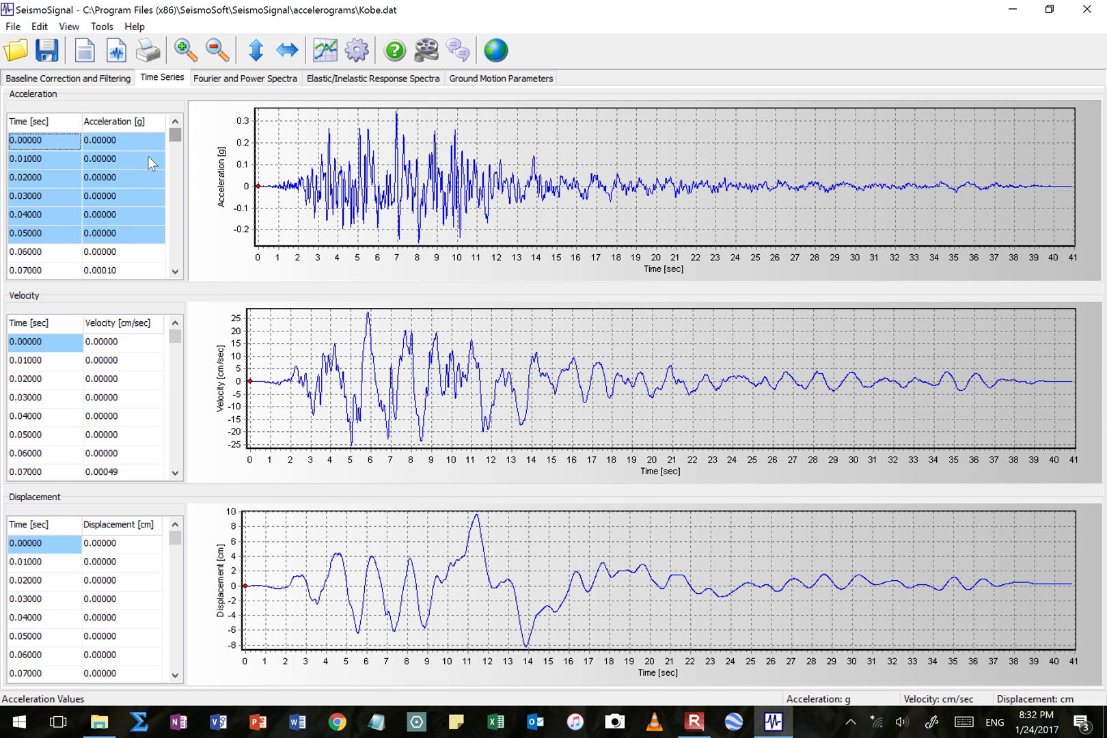
pyautogui.click(102, 140)
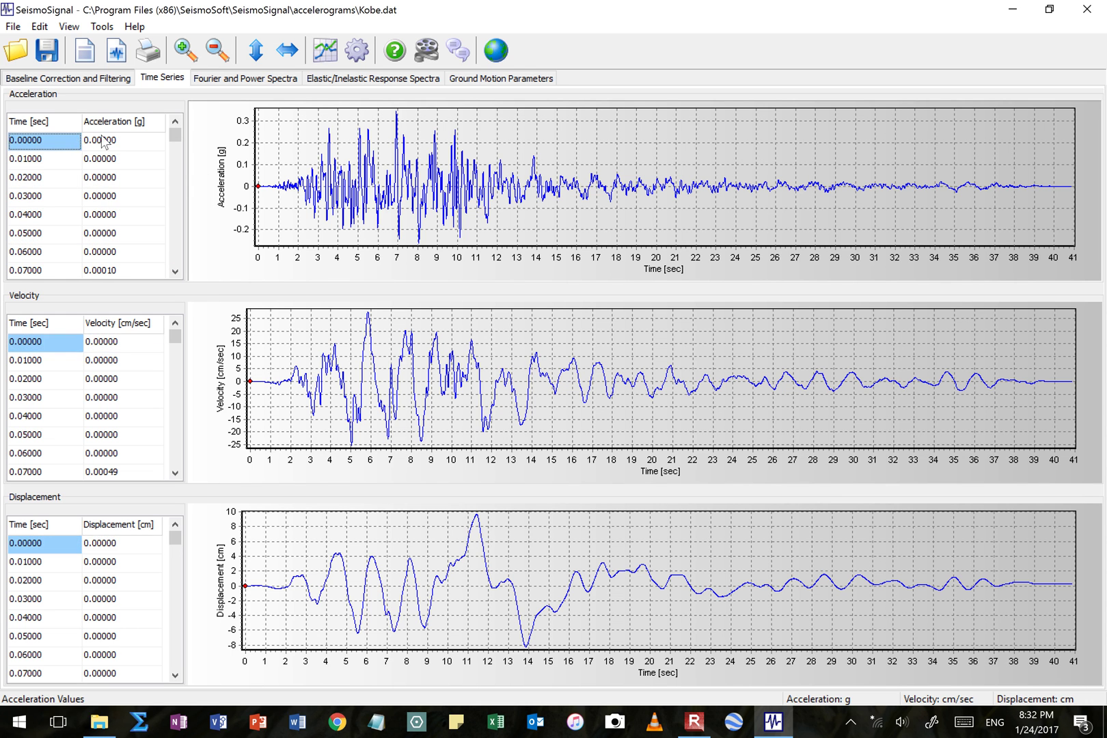
pyautogui.click(106, 80)
pyautogui.click(165, 78)
pyautogui.click(205, 80)
pyautogui.click(101, 81)
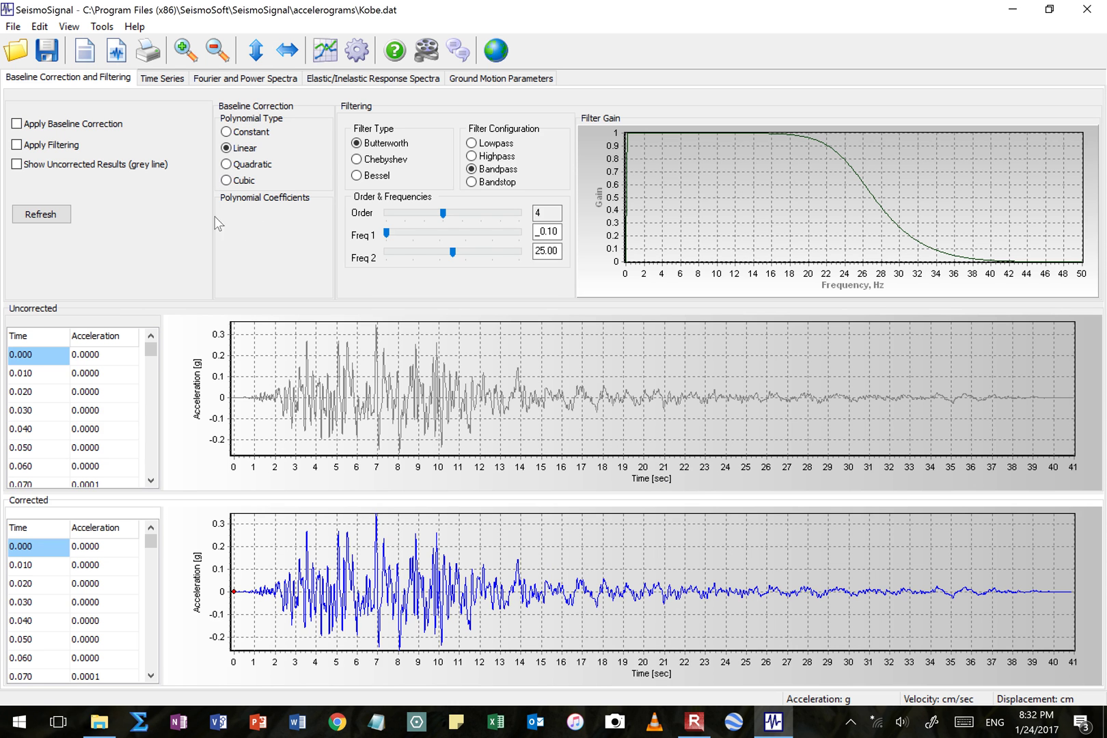
pyautogui.click(168, 79)
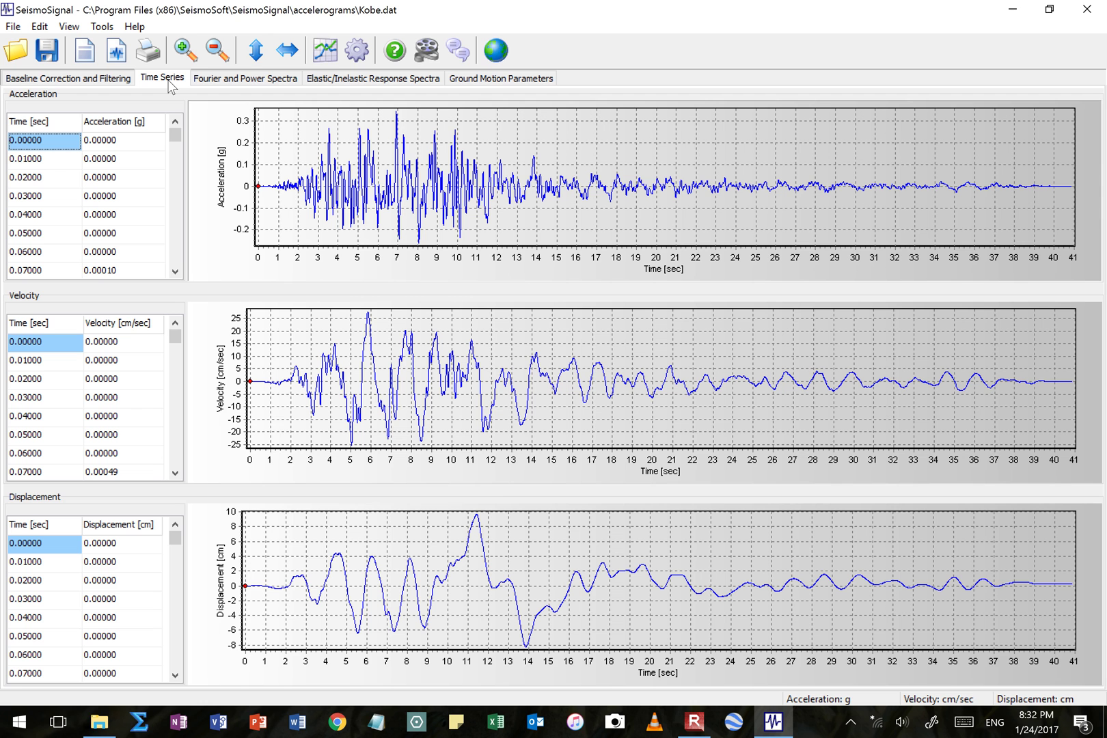
# Switch to the Fourier and Power Spectra page for the Kobe record
pyautogui.click(234, 79)
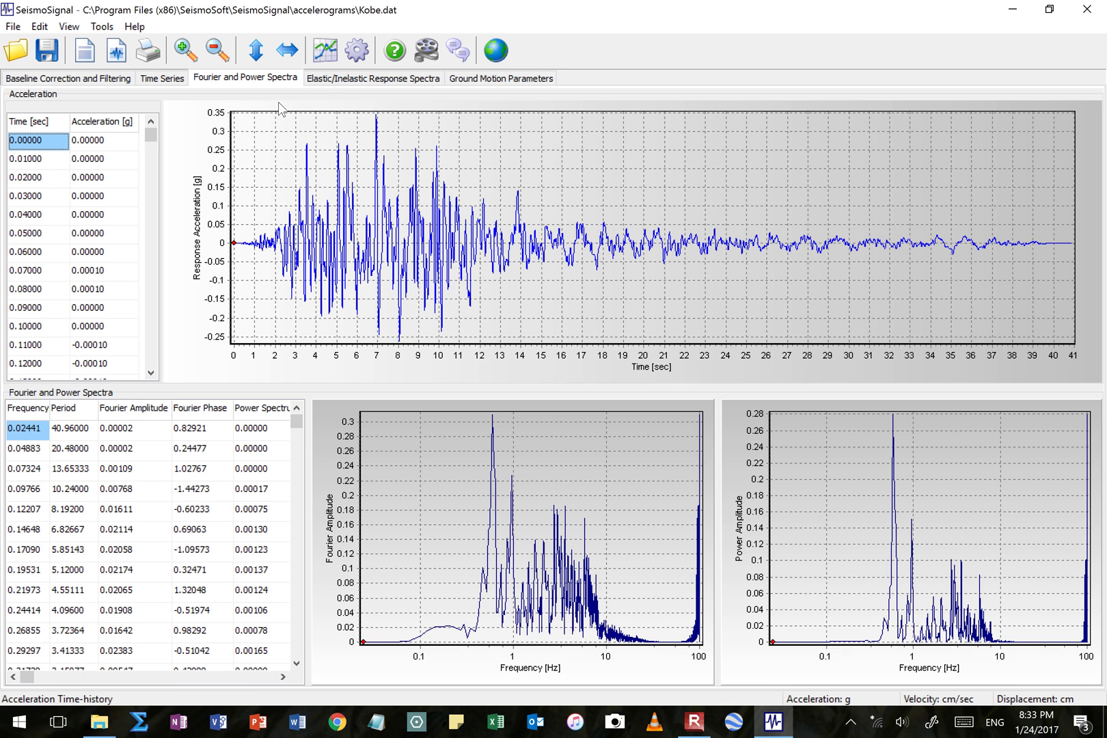
# Open Elastic/Inelastic Response Spectra with Period on the X-axis and Acceleration on the Y-axis
pyautogui.click(342, 81)
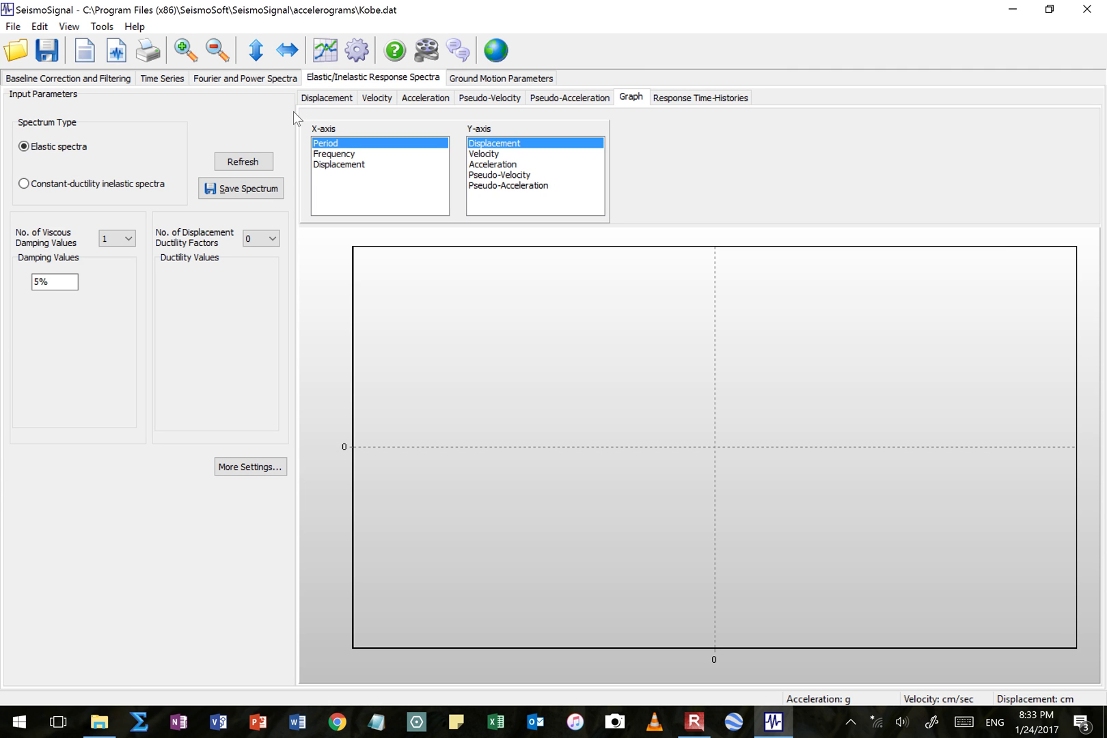
pyautogui.click(338, 145)
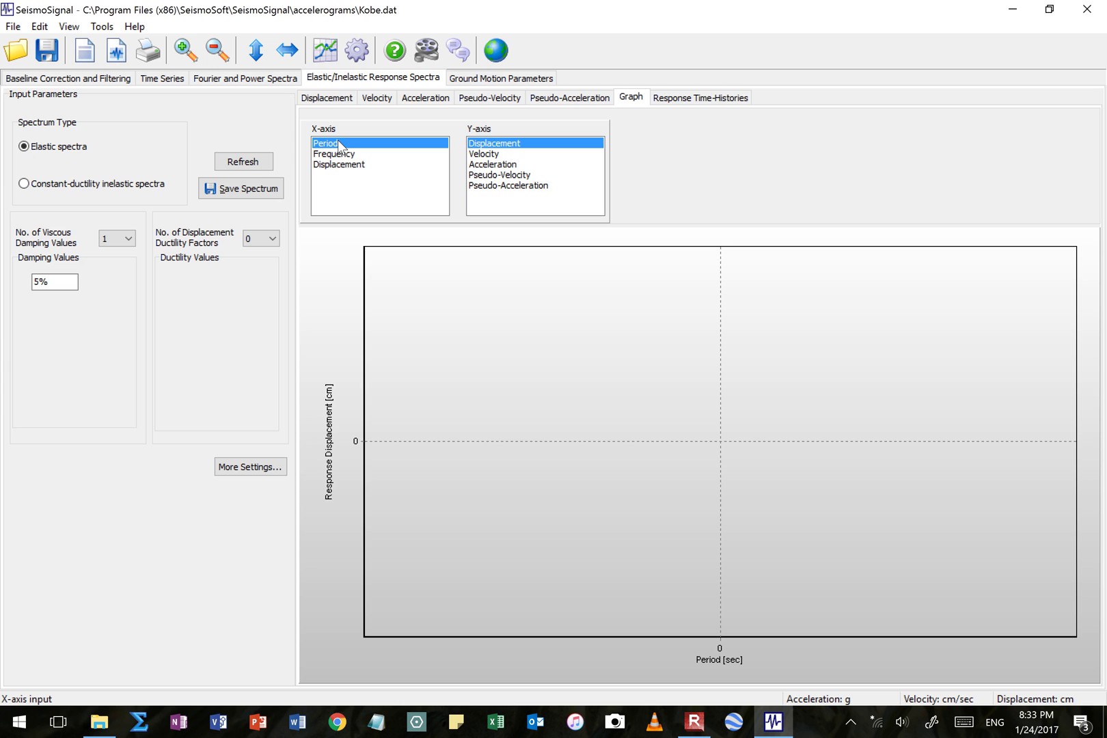
pyautogui.click(490, 165)
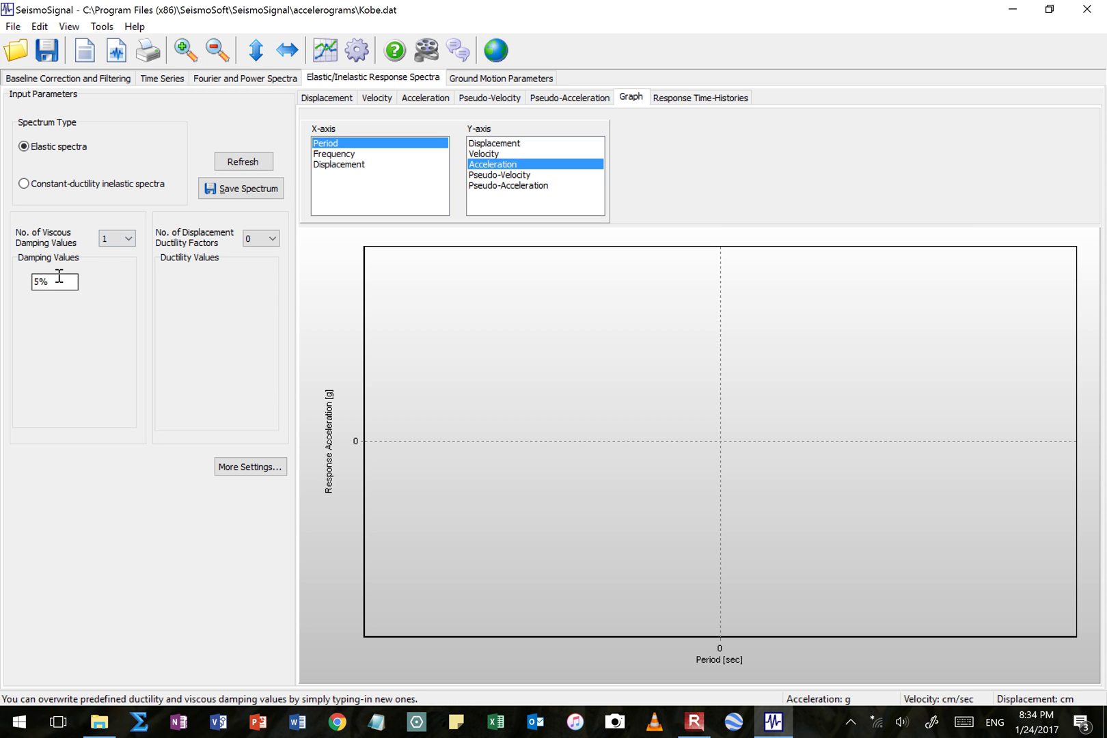
# Try two damping values (5% and 10%), then return to a single 5% value
pyautogui.moveTo(67, 282); pyautogui.dragTo(29, 284)
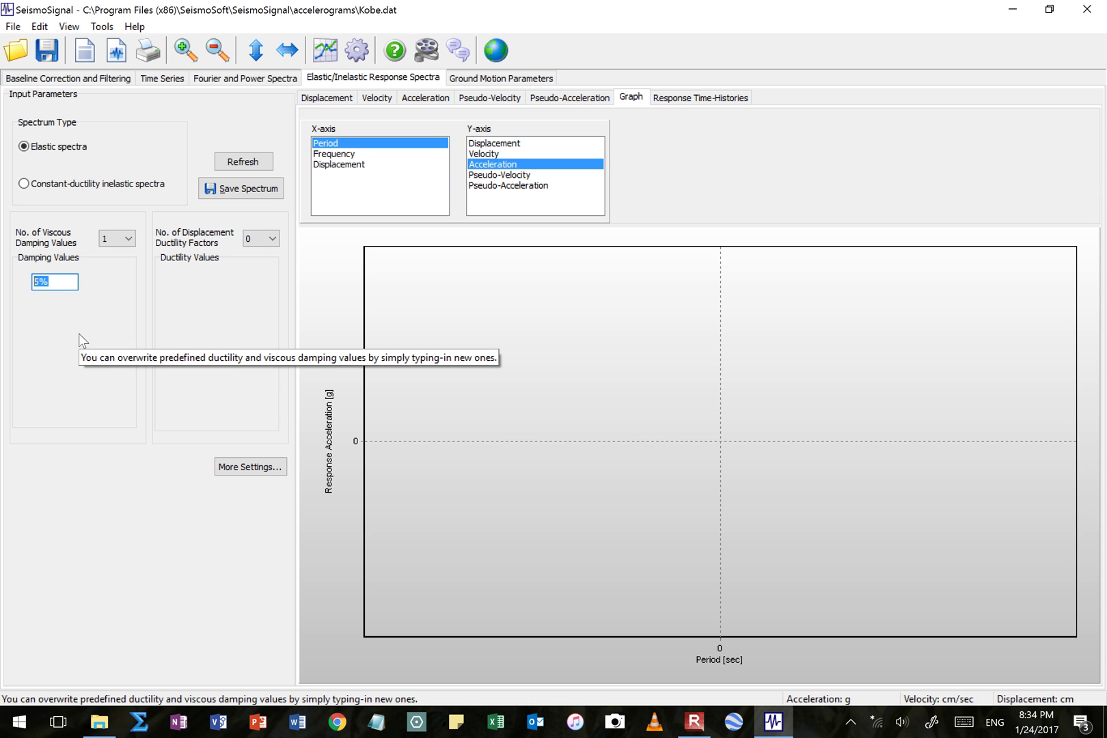
pyautogui.click(129, 239)
pyautogui.click(125, 266)
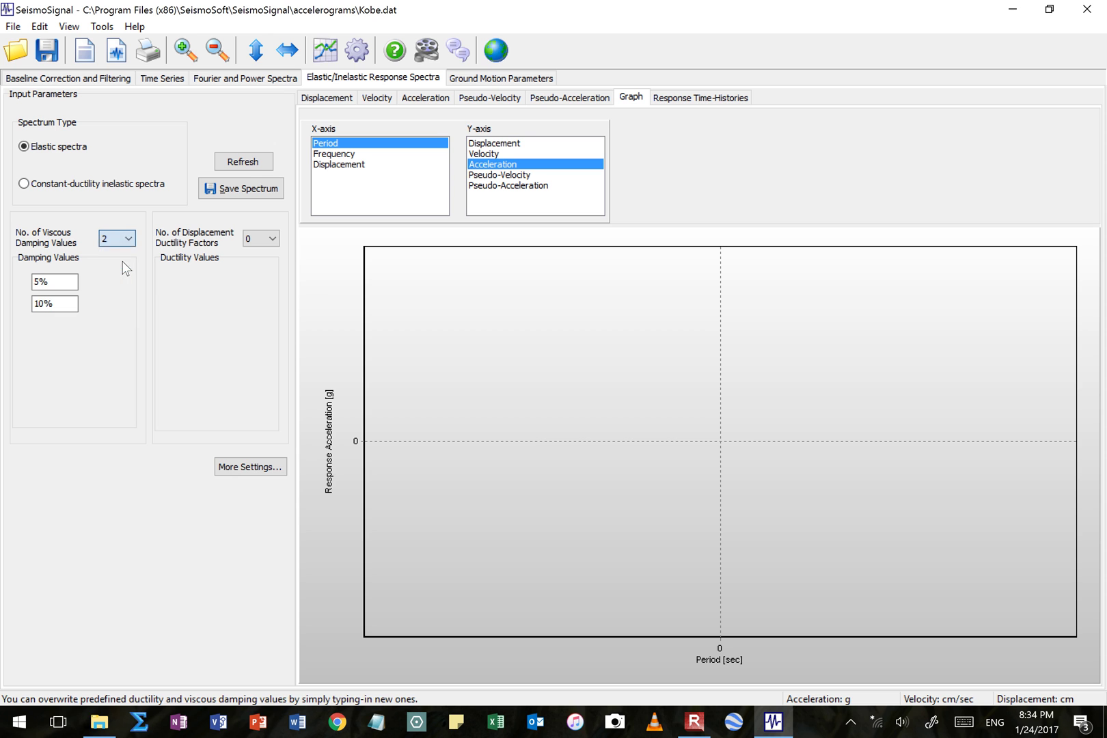
pyautogui.click(60, 304)
pyautogui.click(131, 241)
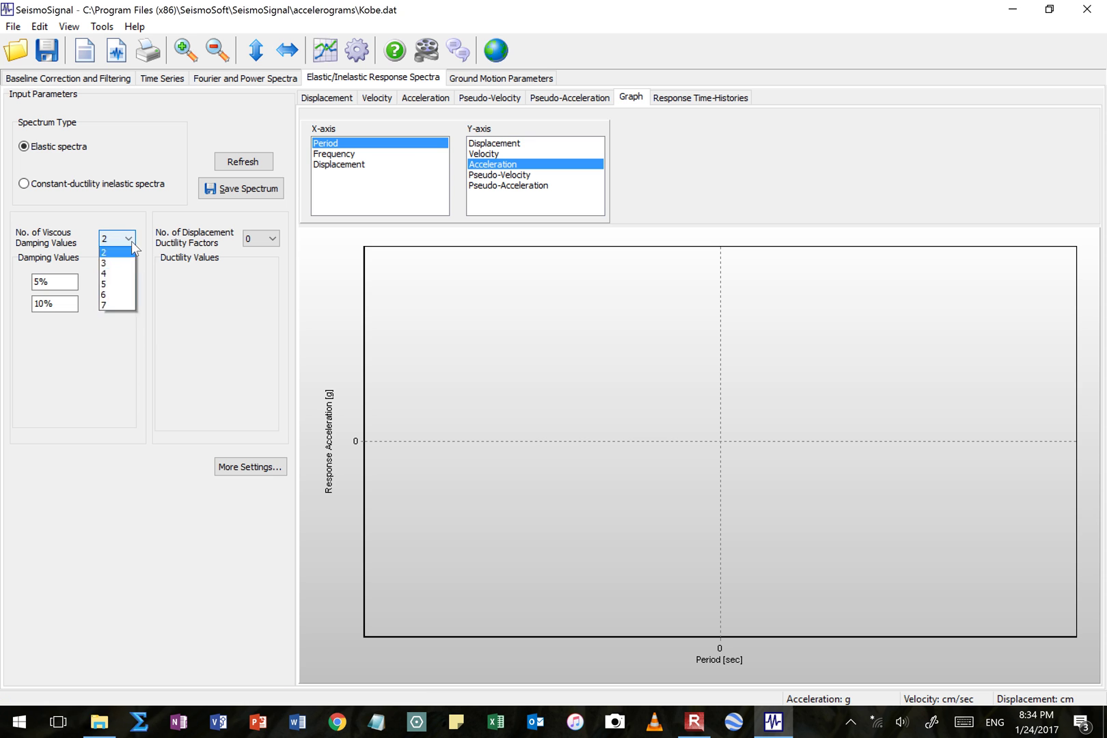
pyautogui.scroll(1, 130, 273)
pyautogui.click(127, 251)
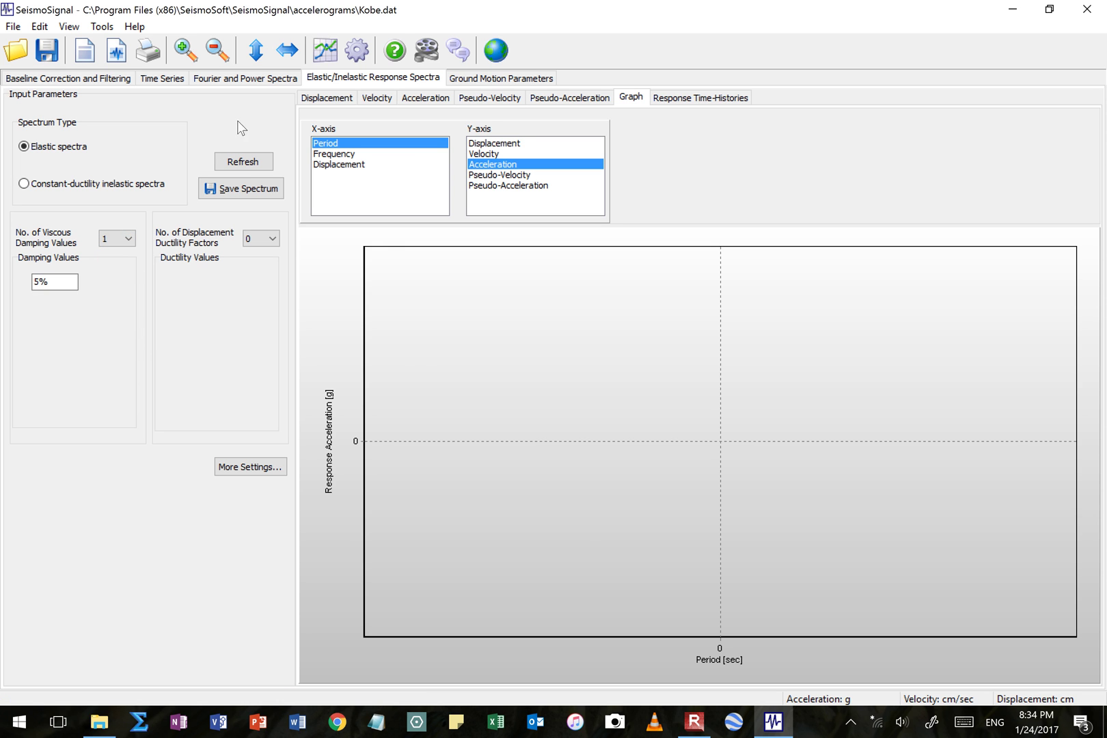
# Plot the 5%-damped elastic acceleration spectrum, peaking near 1.15 g around 0.15 s
pyautogui.click(244, 164)
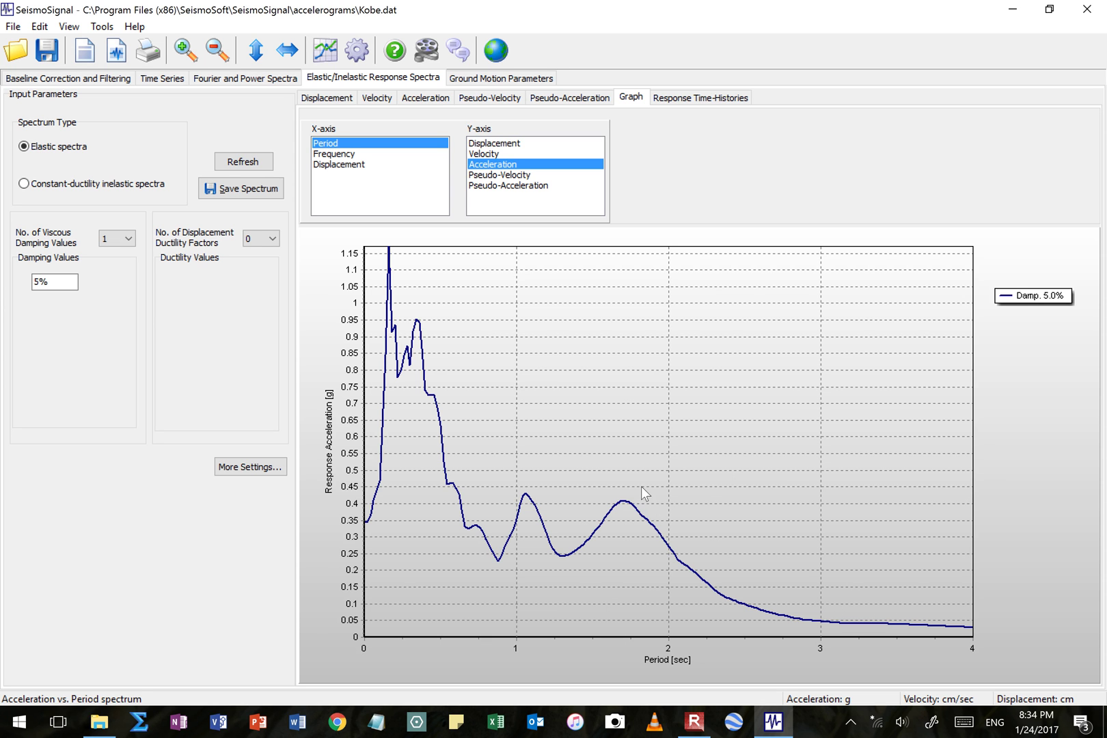
pyautogui.click(256, 469)
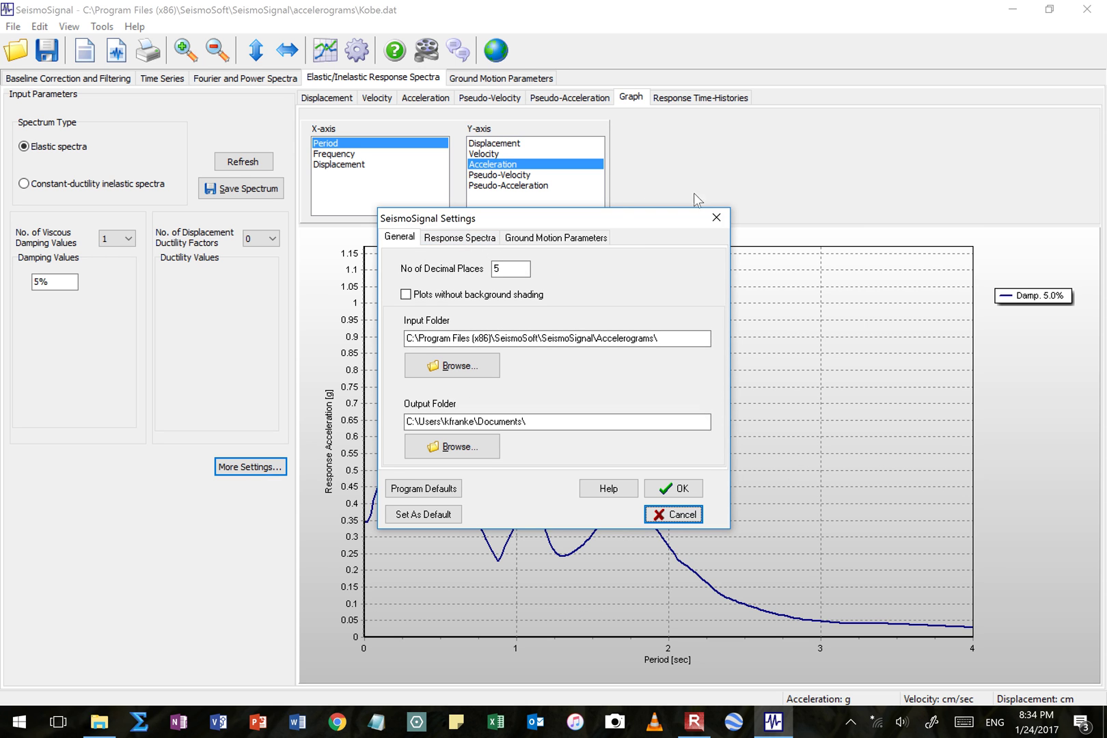
pyautogui.click(717, 218)
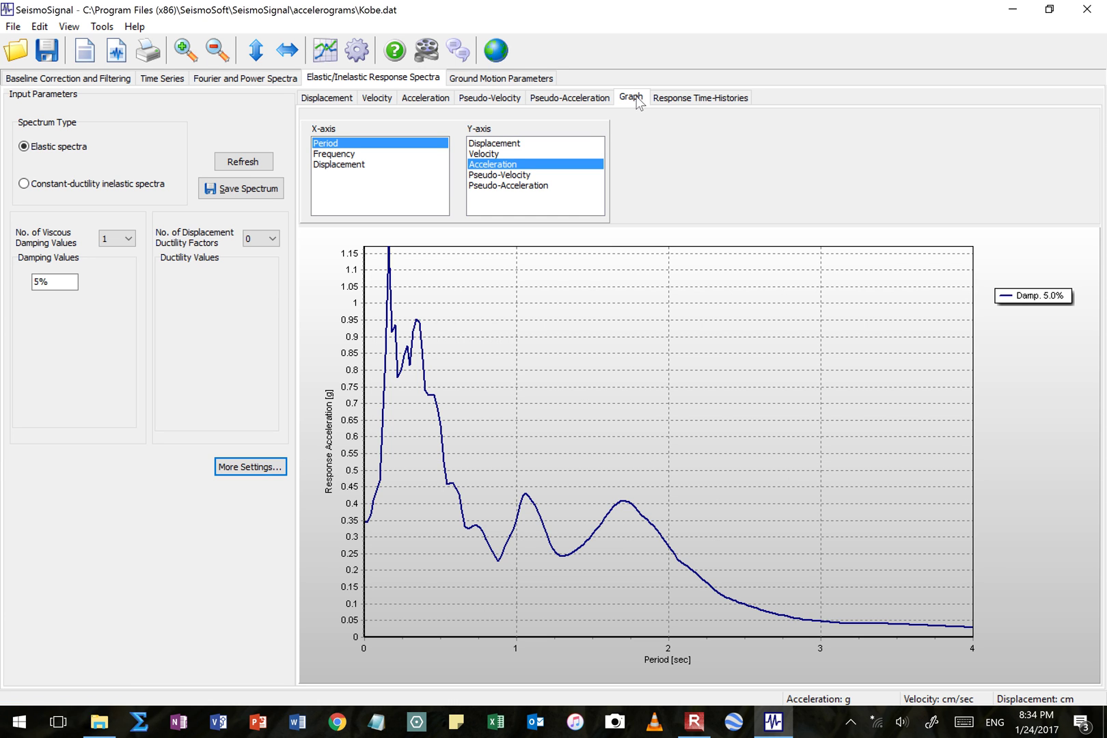
pyautogui.click(509, 84)
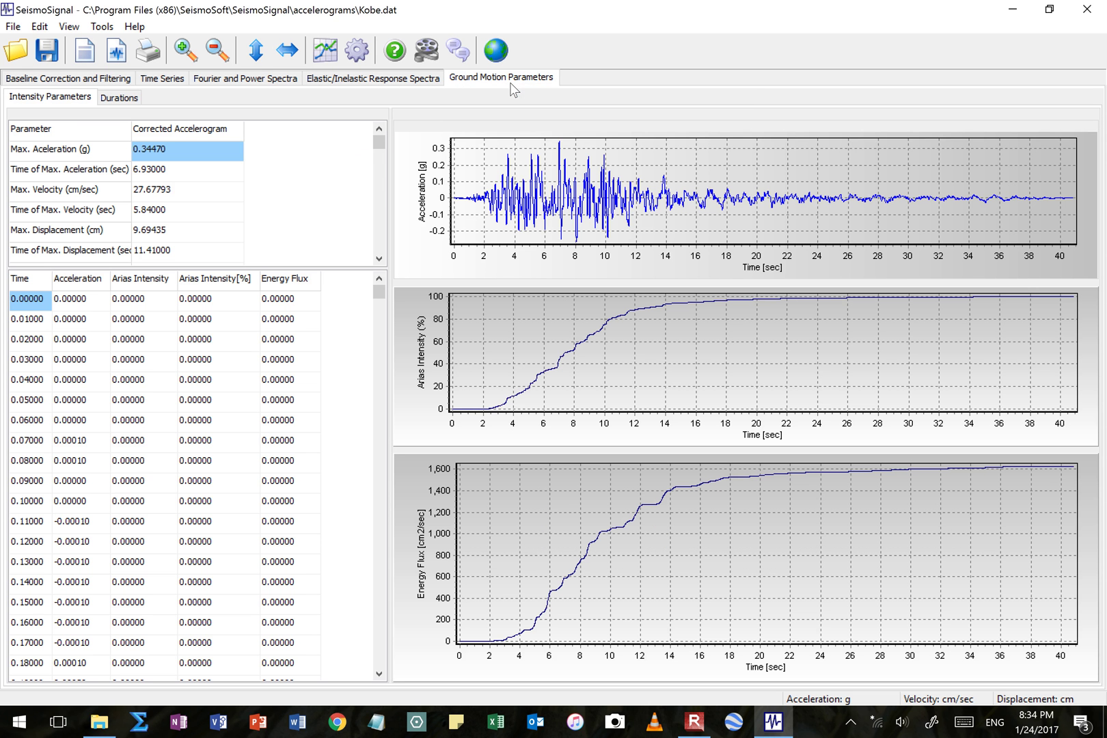
pyautogui.click(379, 259)
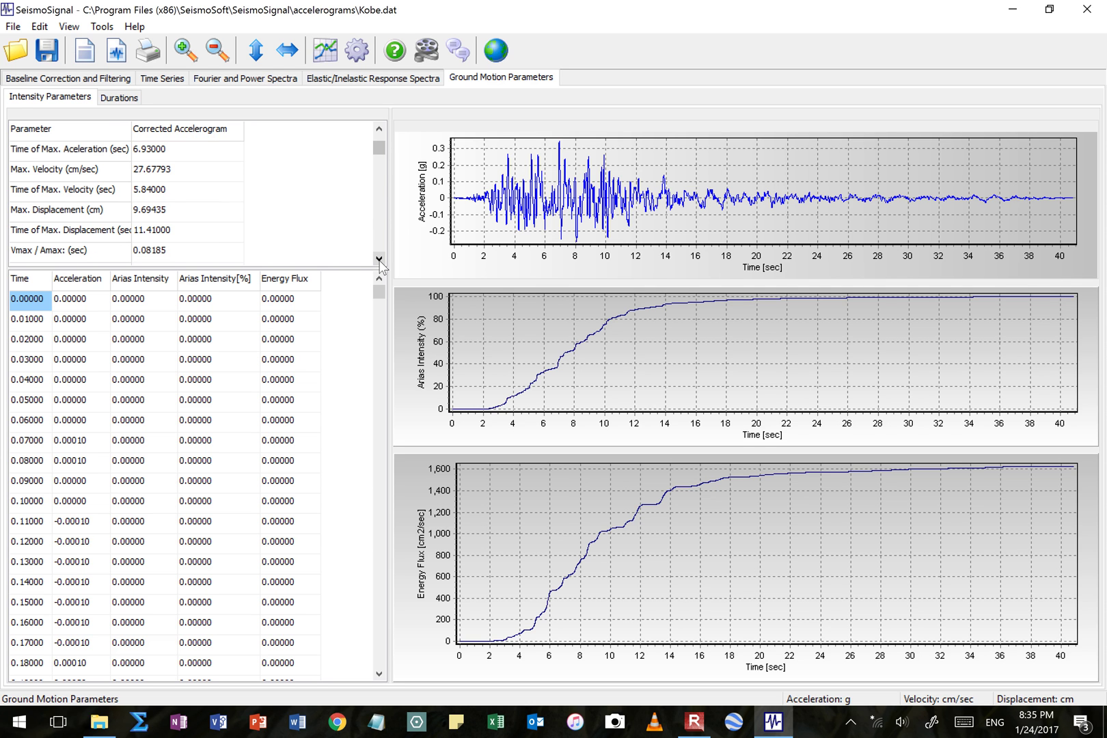
pyautogui.click(380, 260)
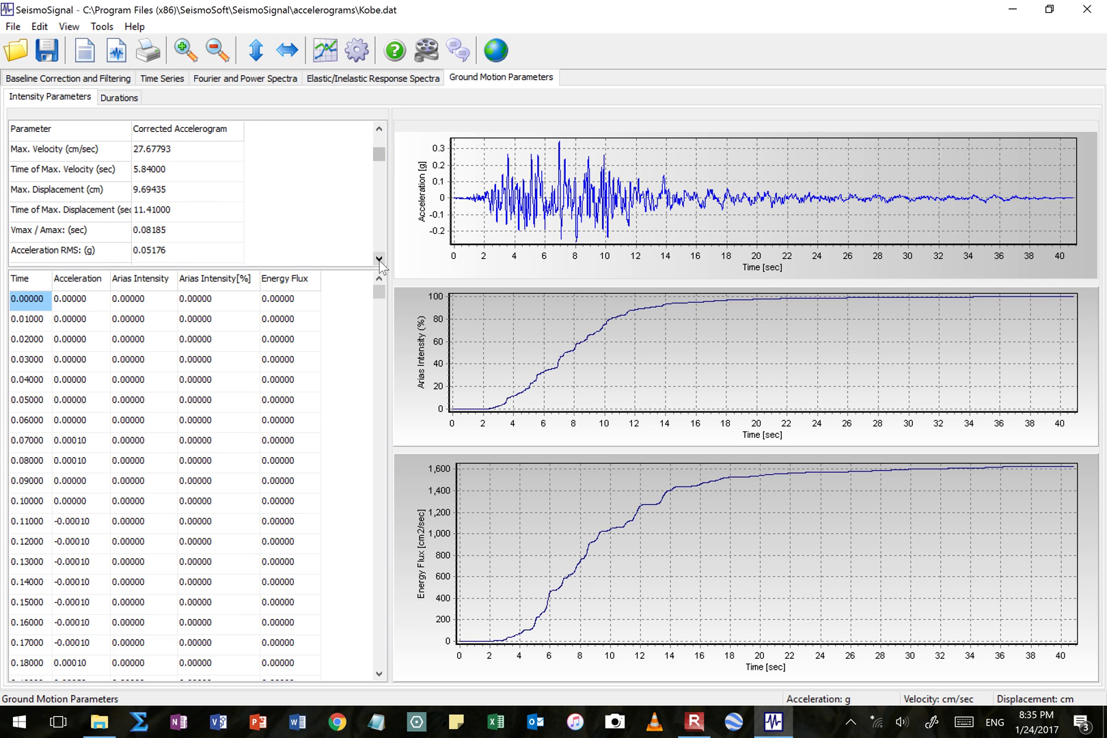
pyautogui.click(380, 259)
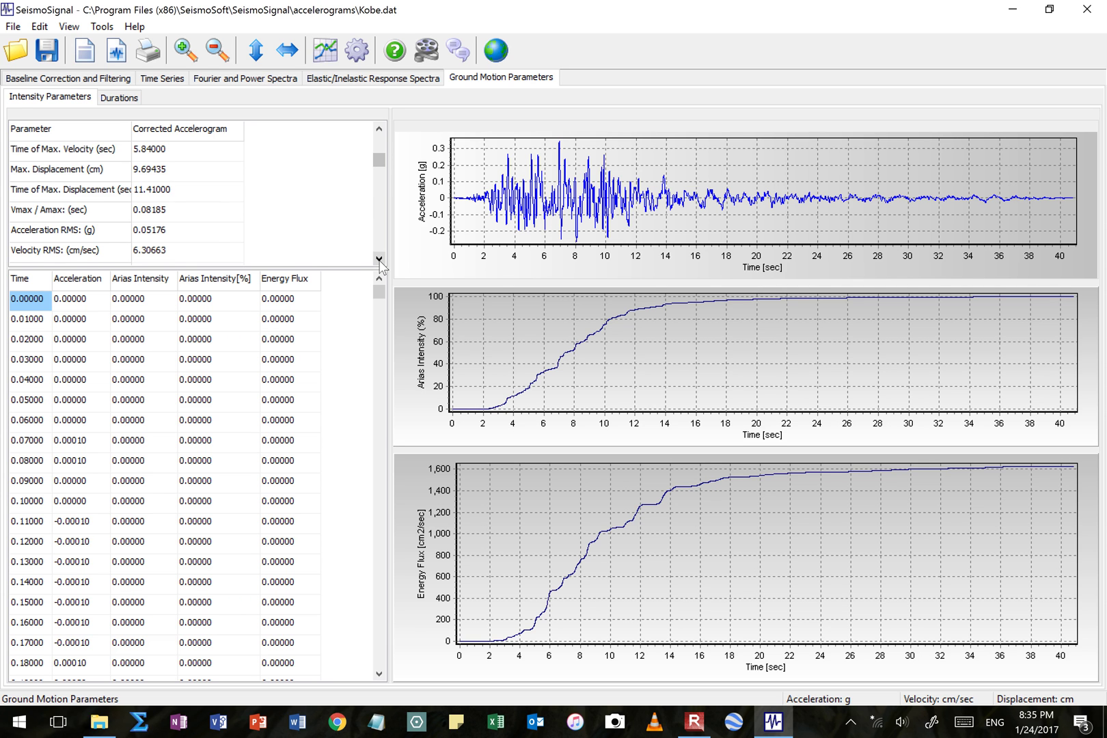
pyautogui.click(380, 258)
pyautogui.click(379, 259)
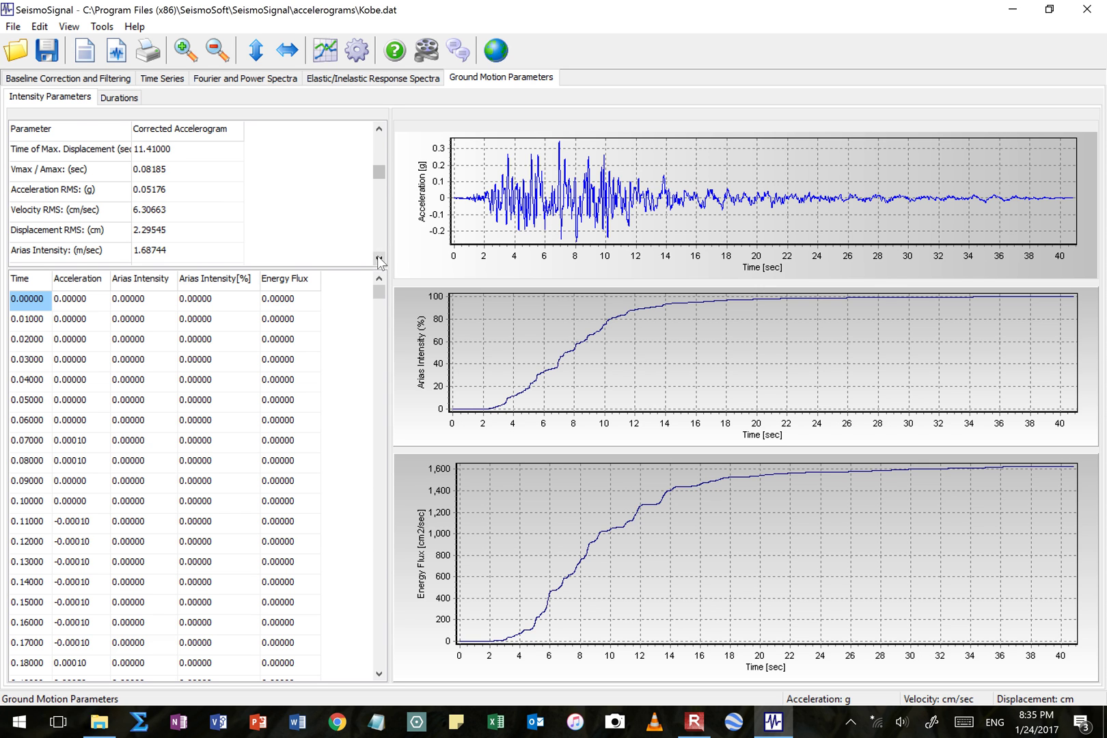
pyautogui.click(379, 259)
pyautogui.click(379, 259)
pyautogui.click(379, 259)
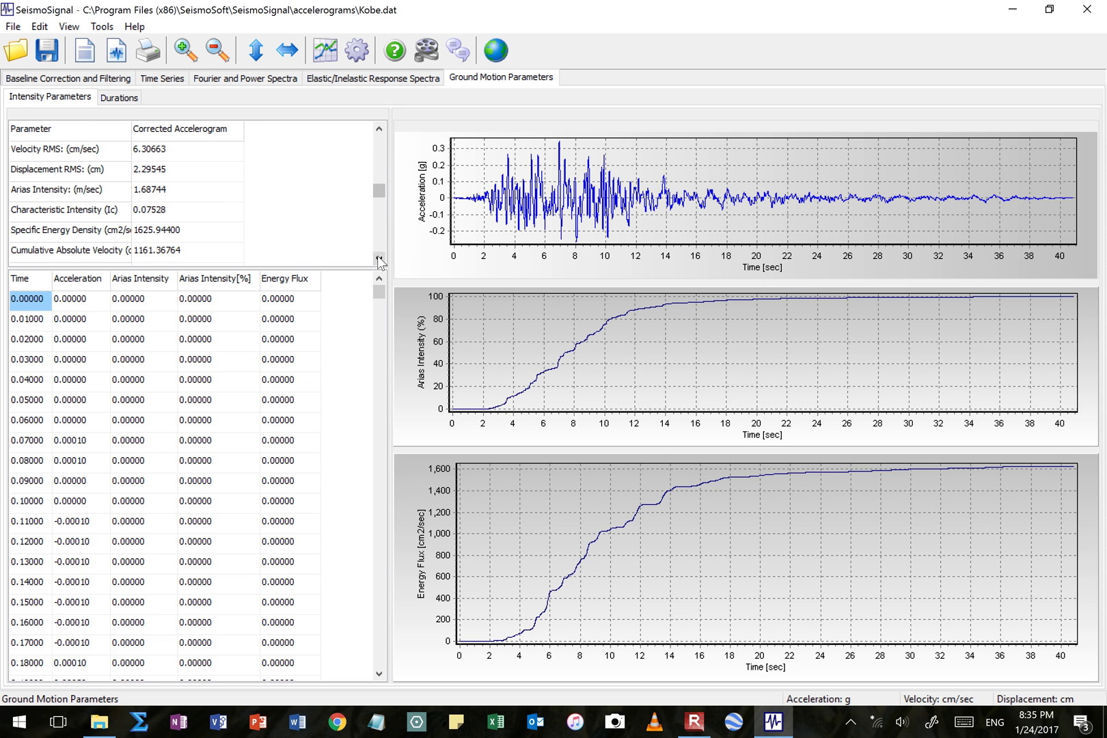
pyautogui.click(379, 259)
pyautogui.click(164, 169)
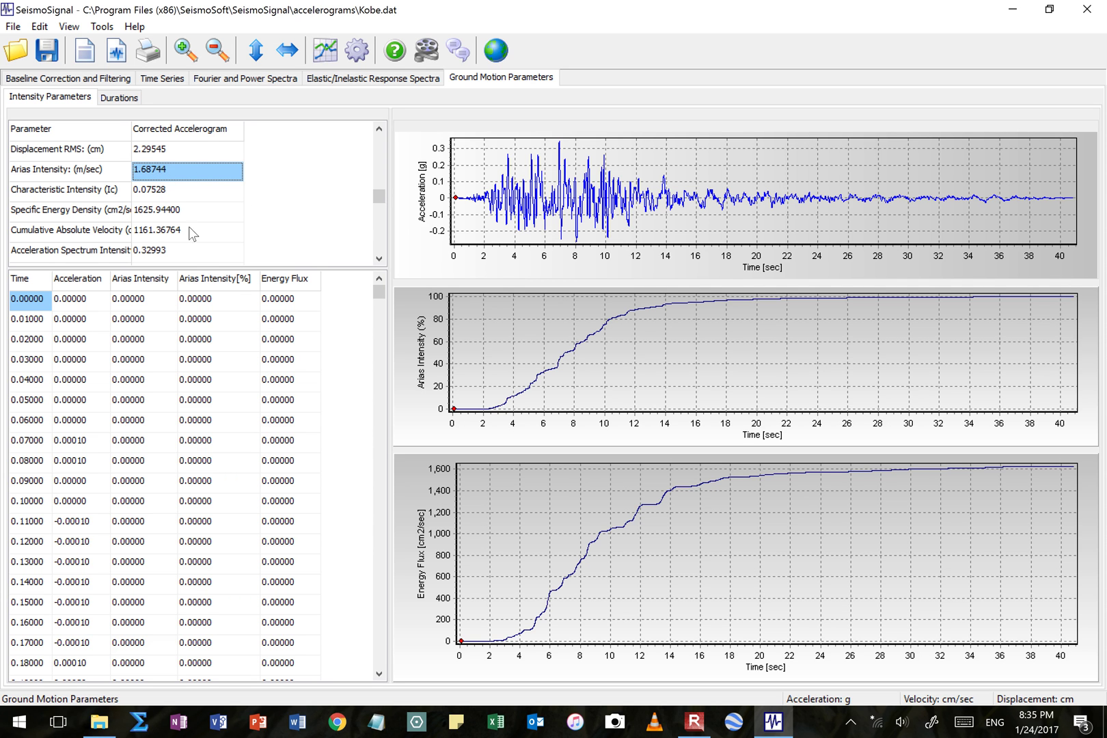
pyautogui.click(171, 232)
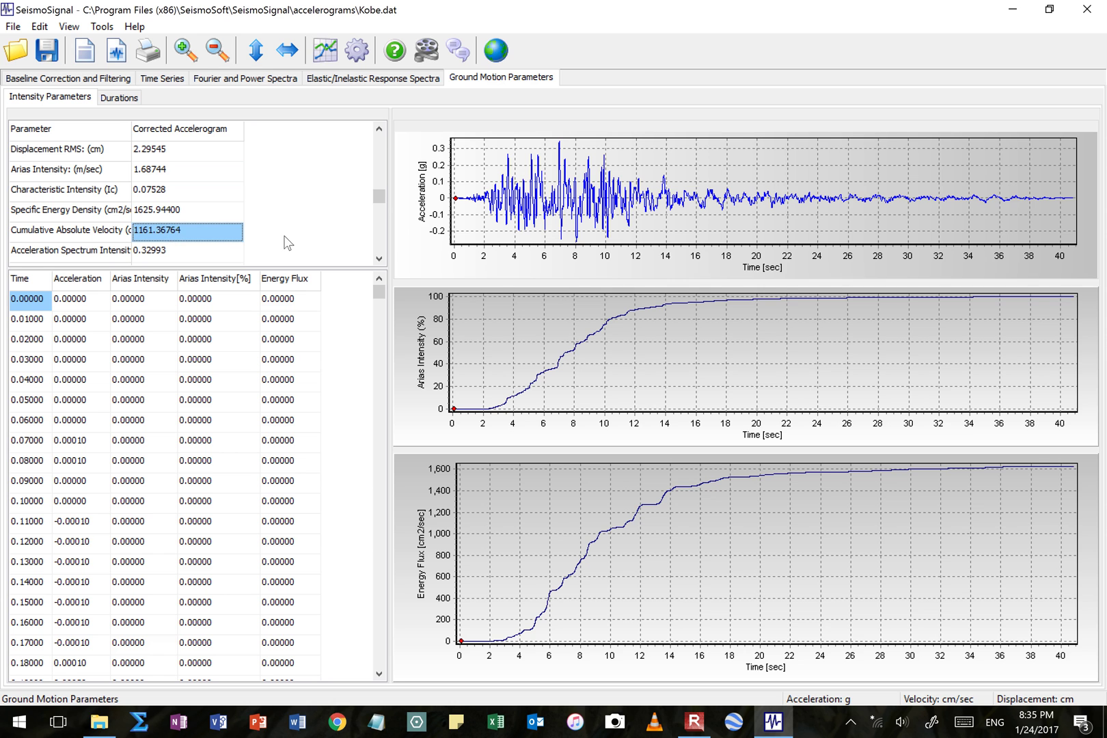
pyautogui.click(378, 258)
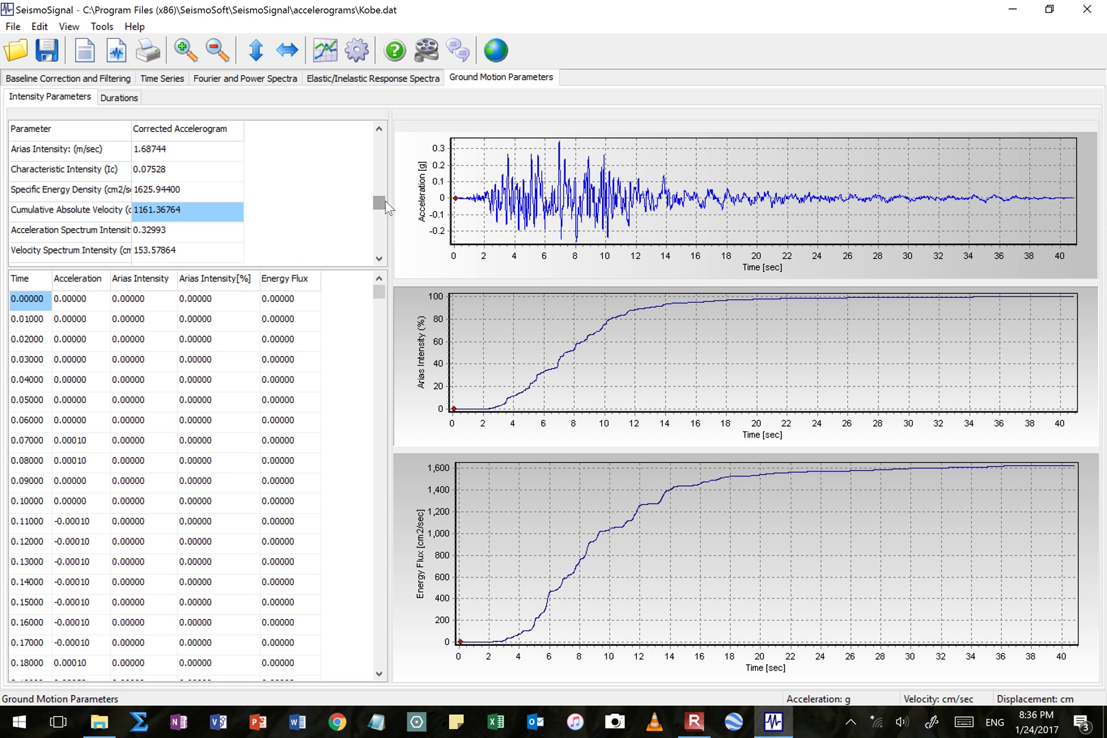
pyautogui.moveTo(384, 201); pyautogui.dragTo(380, 222)
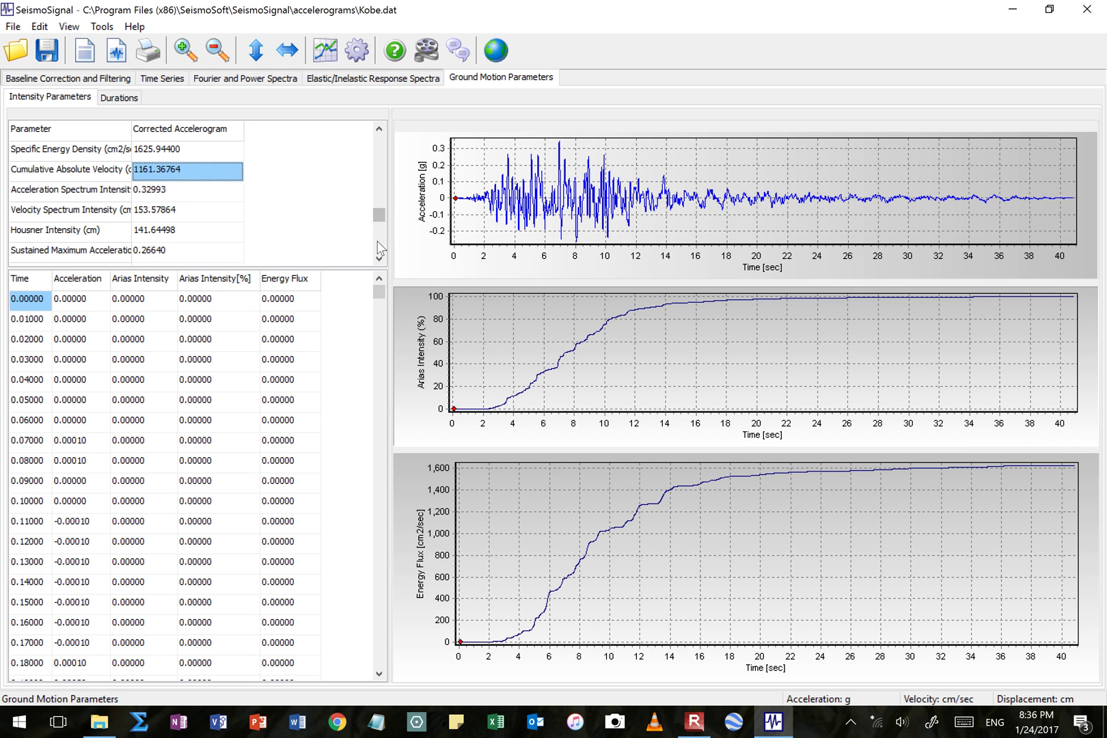
pyautogui.click(379, 260)
pyautogui.click(379, 260)
pyautogui.click(379, 260)
pyautogui.click(379, 260)
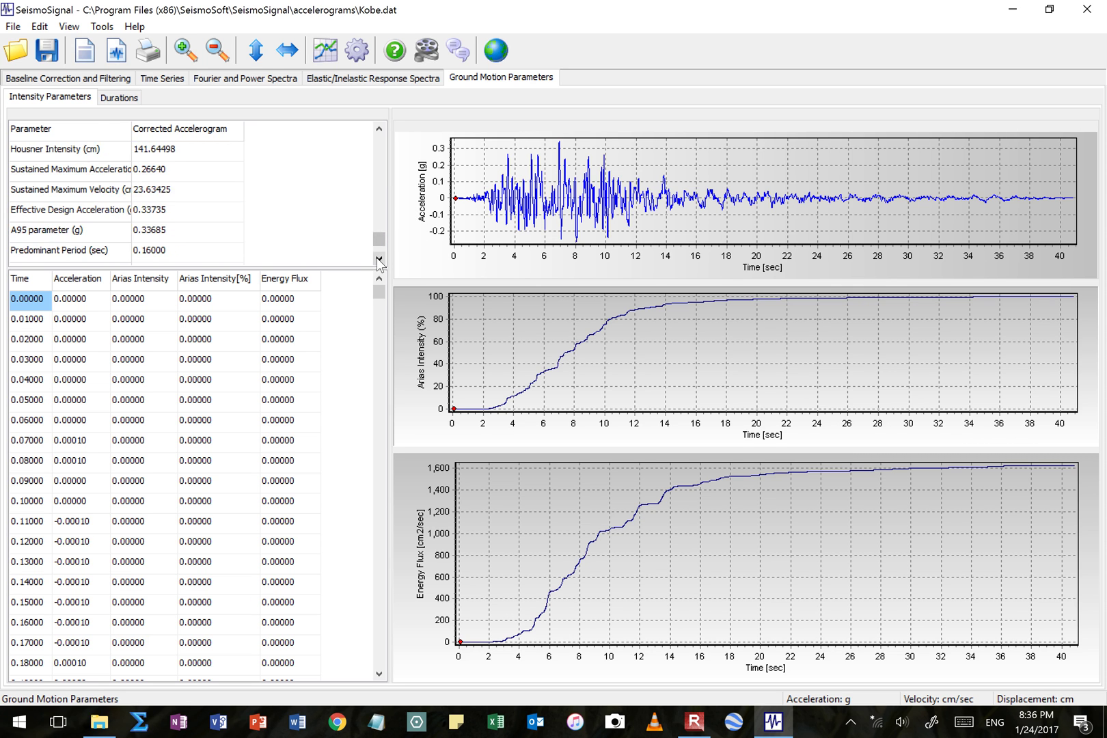
pyautogui.click(380, 260)
pyautogui.click(380, 259)
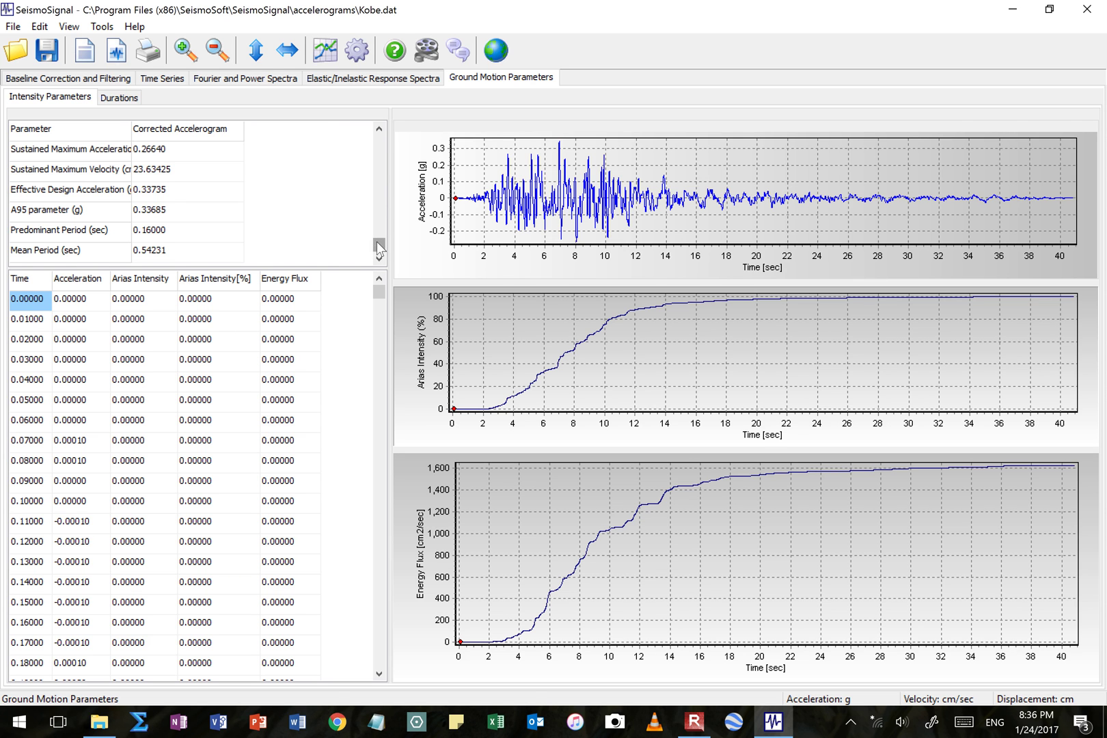
pyautogui.moveTo(377, 242); pyautogui.dragTo(381, 196)
pyautogui.moveTo(382, 138); pyautogui.dragTo(382, 133)
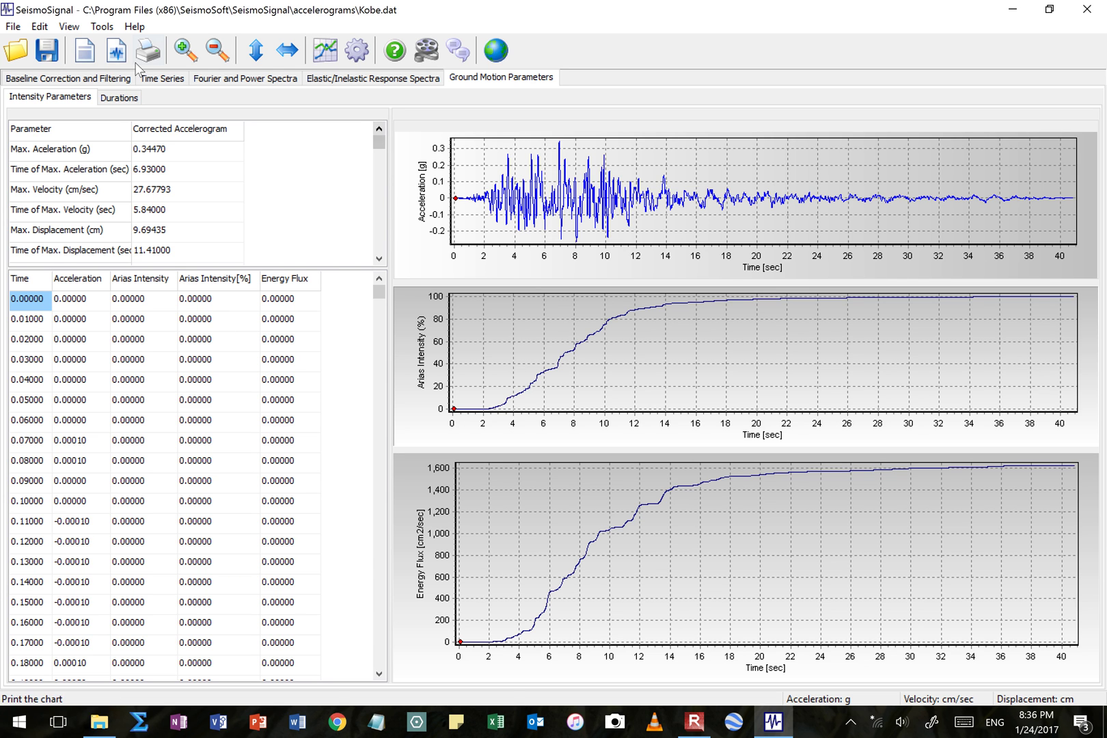
# Browse to Classes > CEEN 545 > Homework > Homework 4, show All Files, and pick BOL_FN2.acc
pyautogui.click(23, 53)
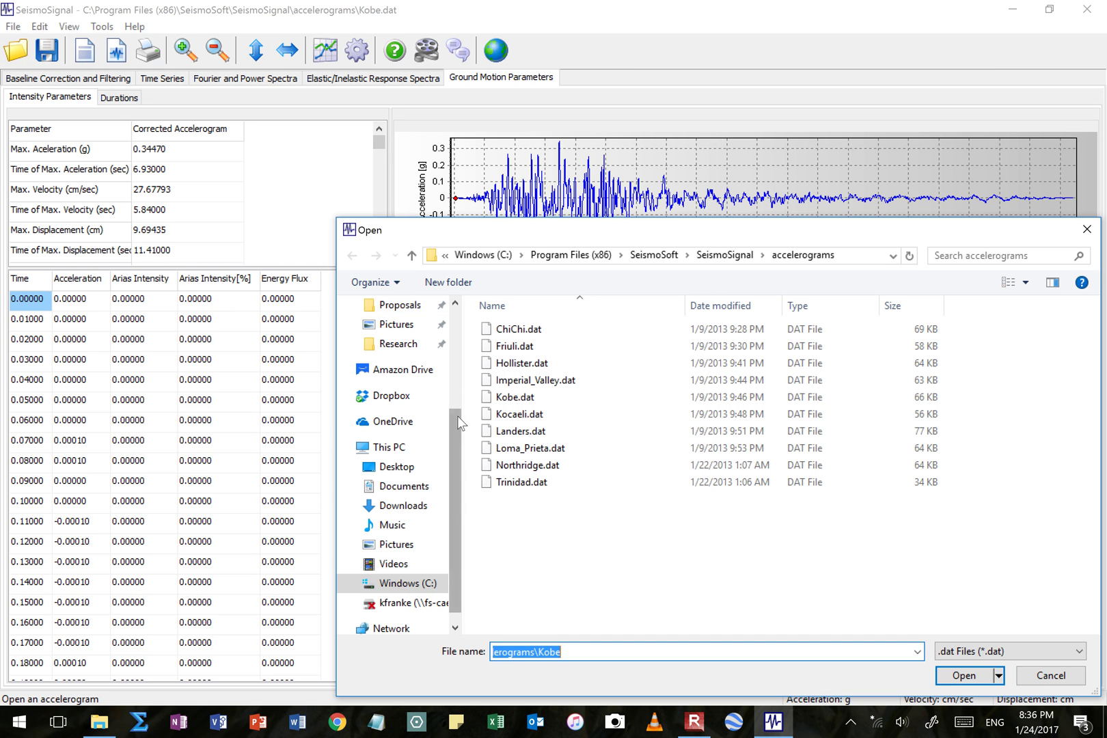
pyautogui.moveTo(458, 415); pyautogui.dragTo(457, 314)
pyautogui.click(395, 337)
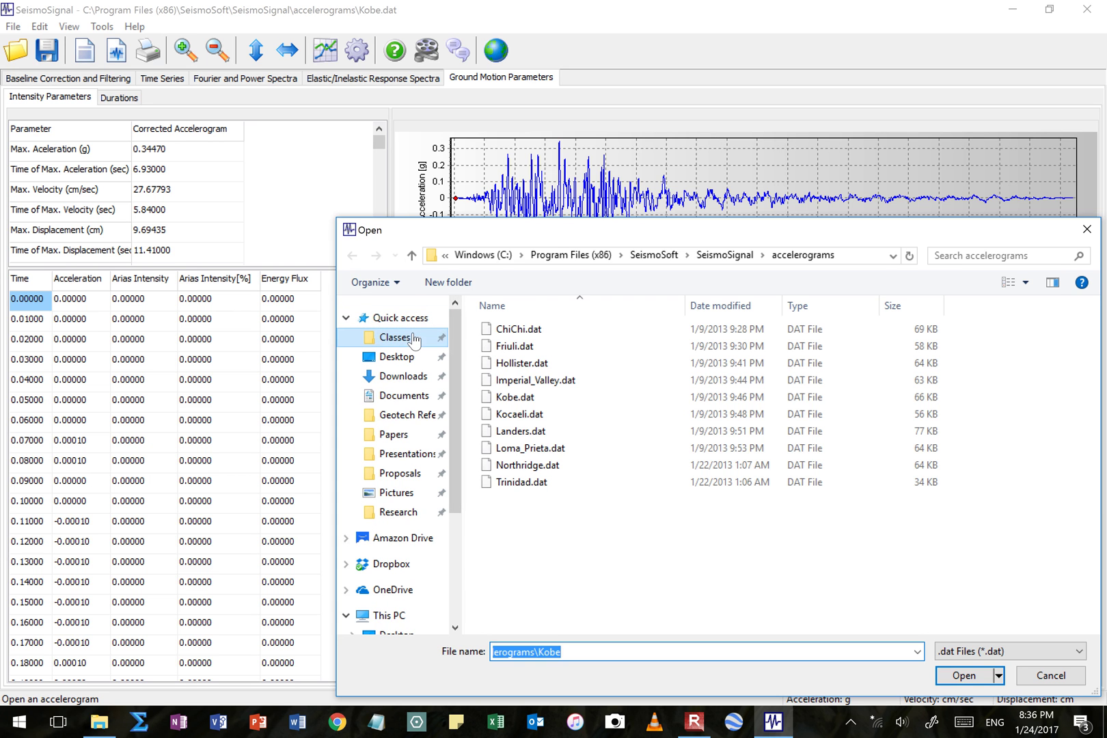
pyautogui.doubleClick(569, 362)
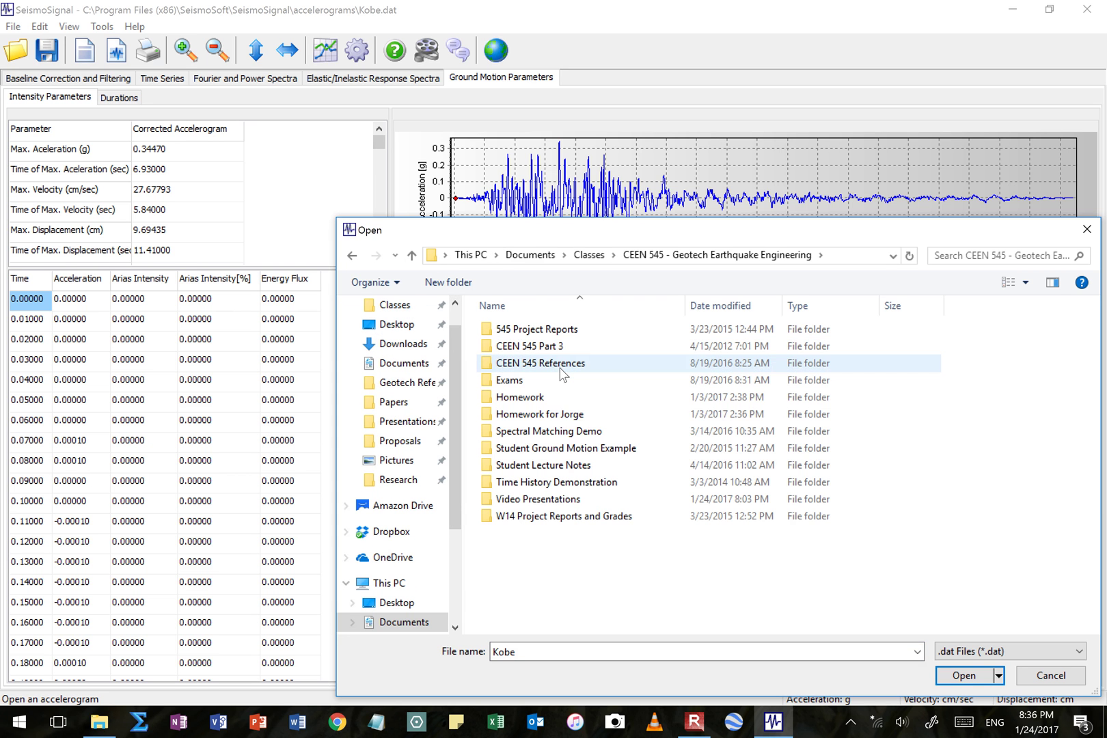
pyautogui.doubleClick(545, 396)
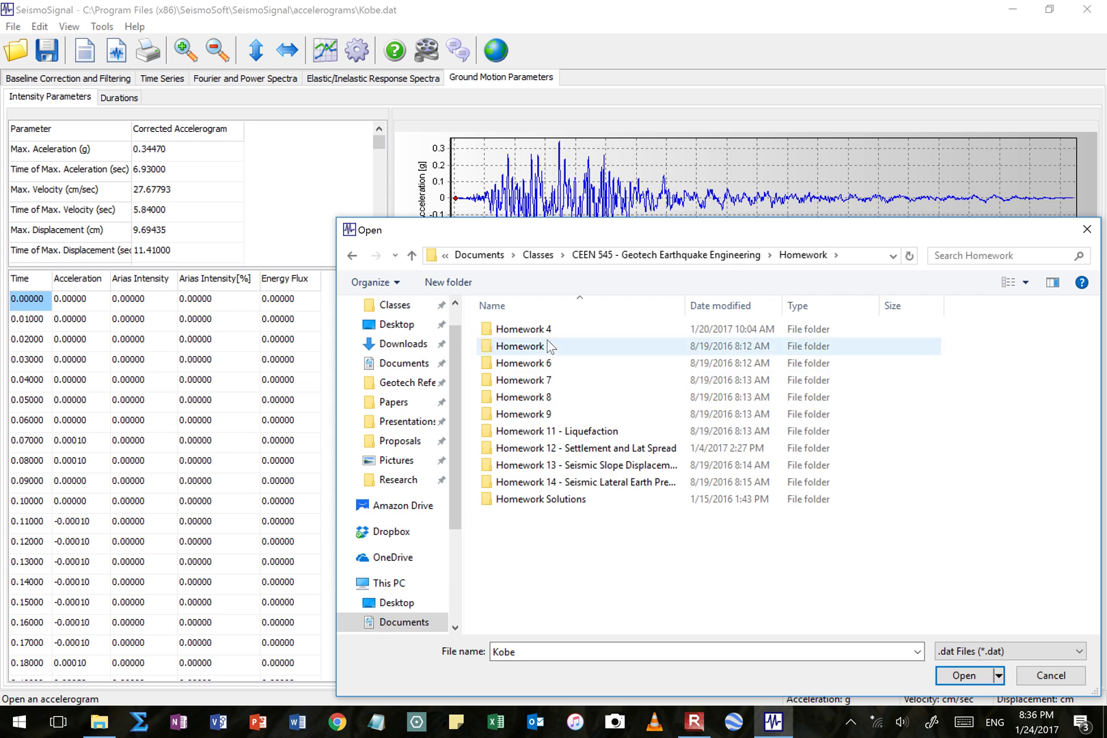
pyautogui.doubleClick(549, 331)
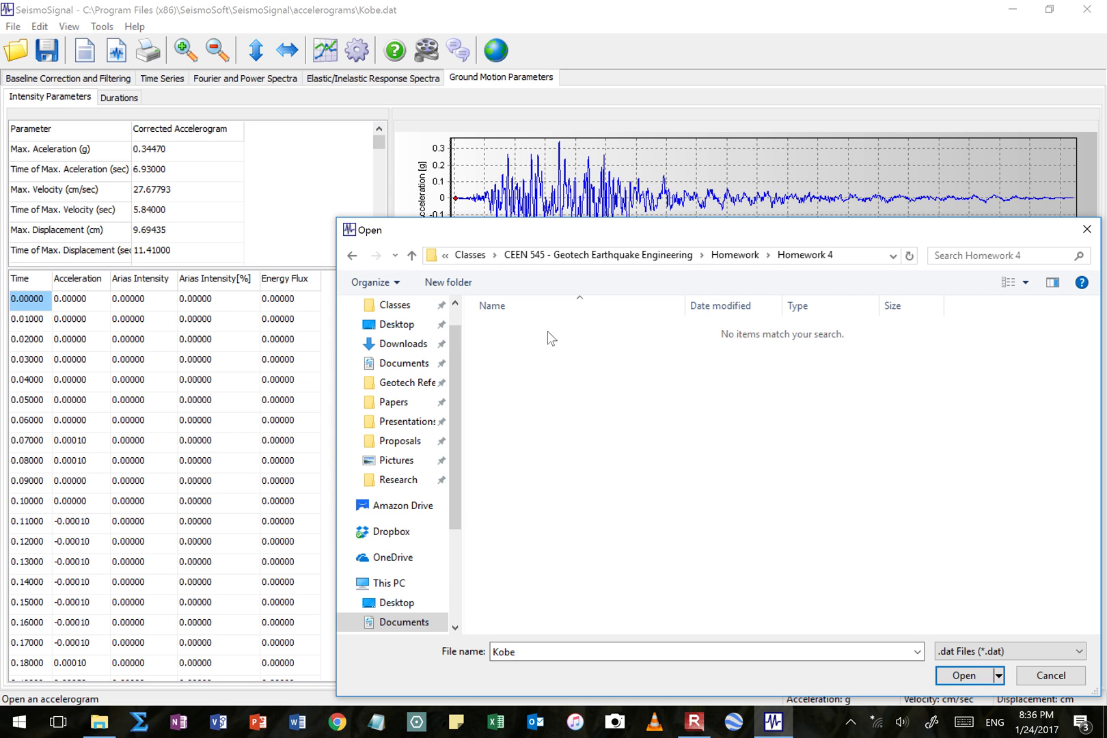
pyautogui.click(940, 651)
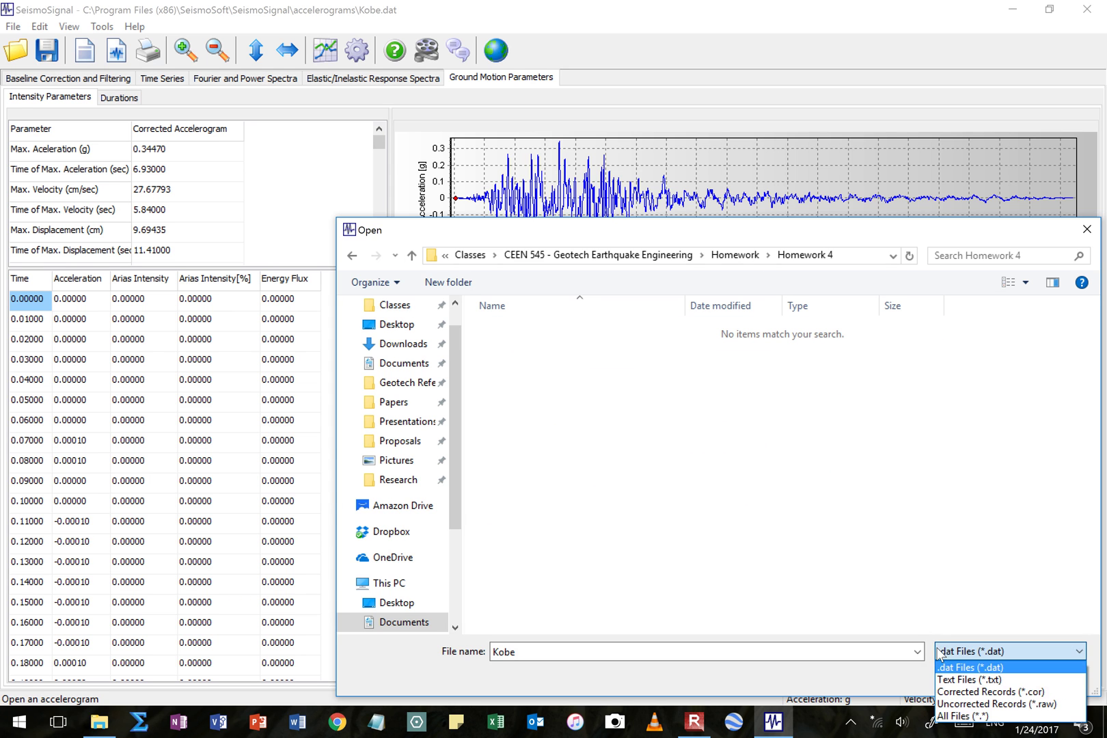
pyautogui.click(949, 715)
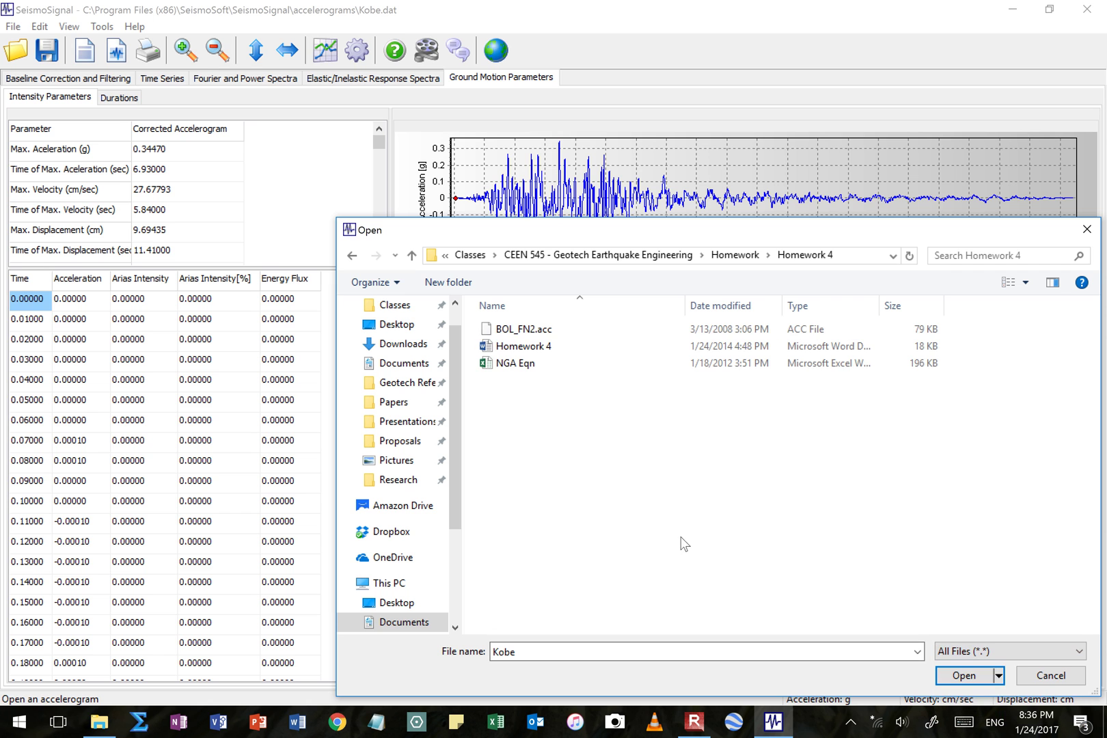
pyautogui.click(533, 330)
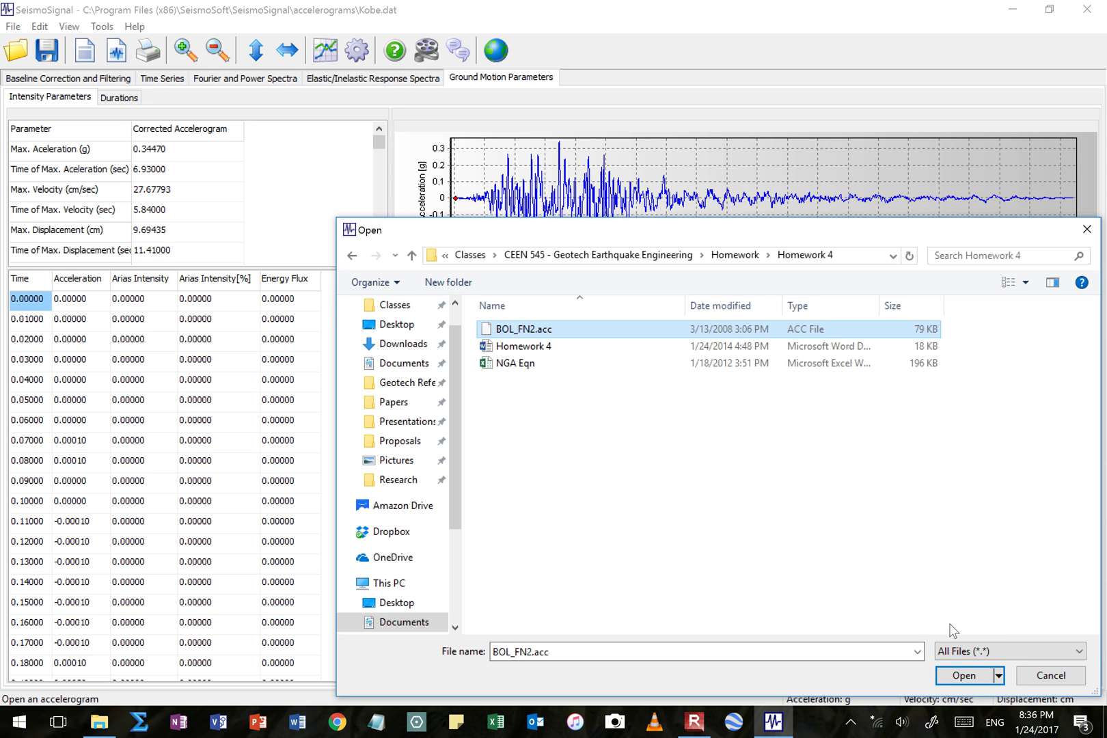
# Open BOL_FN2.acc and set the first line to read, where data begins on line 3
pyautogui.click(960, 675)
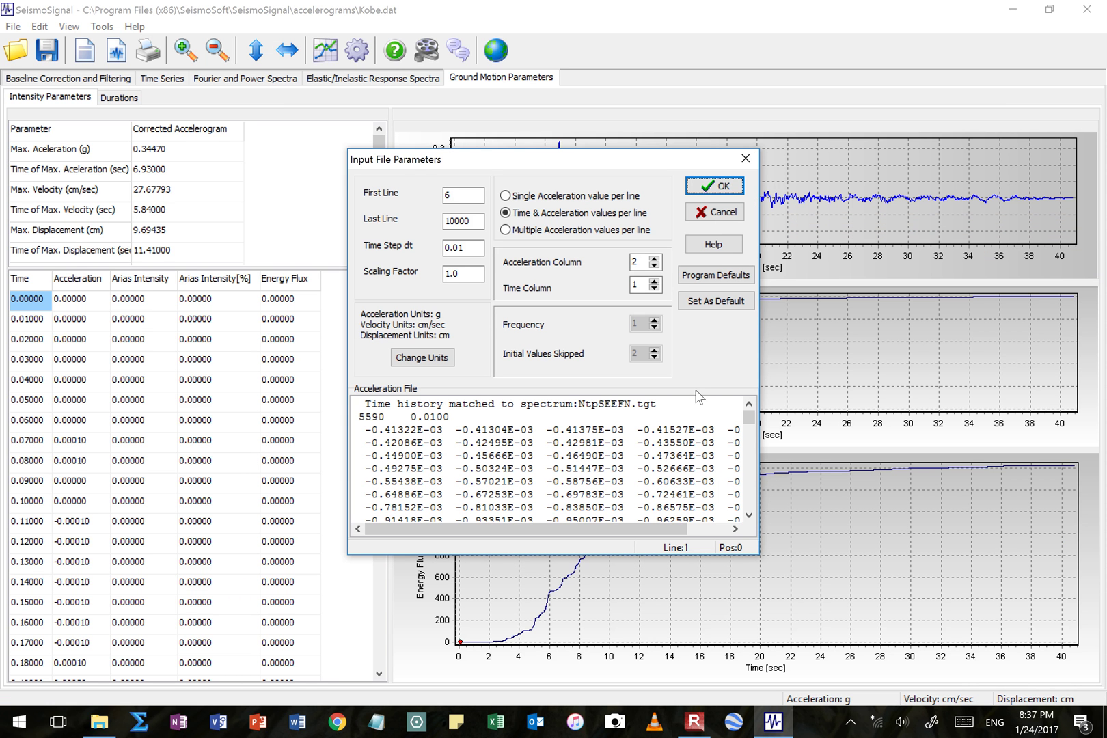
pyautogui.moveTo(750, 416)
pyautogui.mouseDown()
pyautogui.moveTo(747, 471)
pyautogui.moveTo(751, 418)
pyautogui.mouseUp()
pyautogui.click(420, 429)
pyautogui.click(478, 428)
pyautogui.click(405, 429)
pyautogui.doubleClick(457, 198)
pyautogui.write('5')
pyautogui.moveTo(454, 197); pyautogui.dragTo(432, 201)
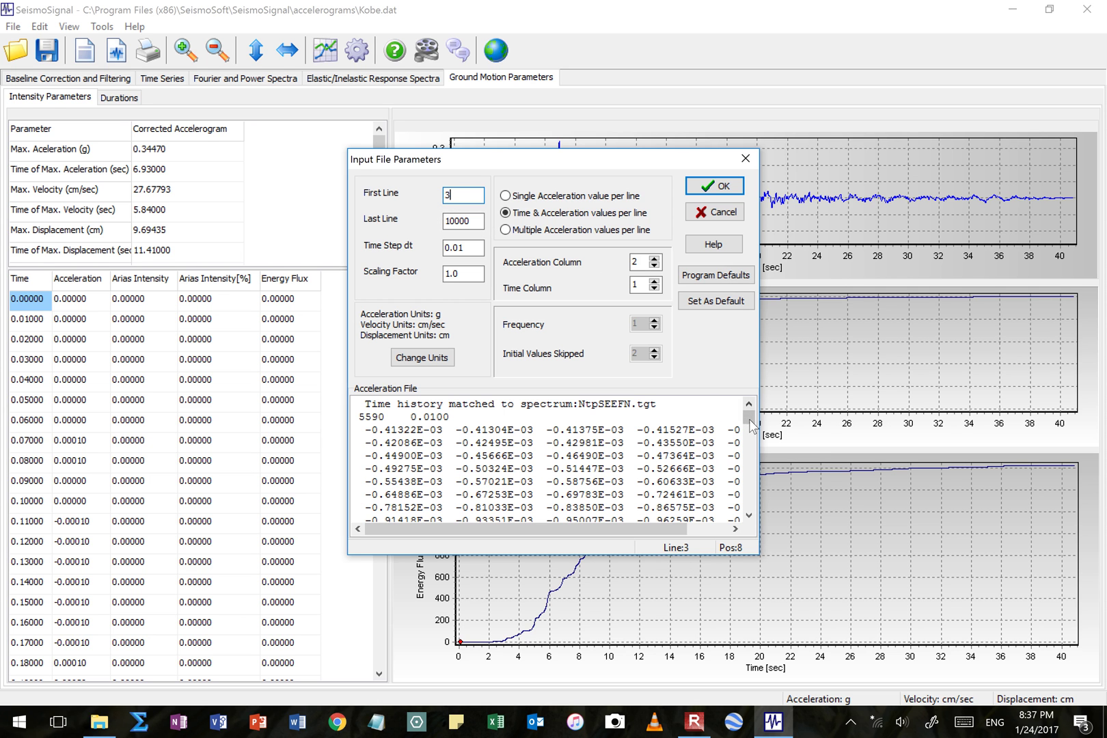
# Check the file length, last line setting, 0.01 s time step and 1.0 scaling factor
pyautogui.moveTo(749, 417); pyautogui.dragTo(749, 503)
pyautogui.click(683, 503)
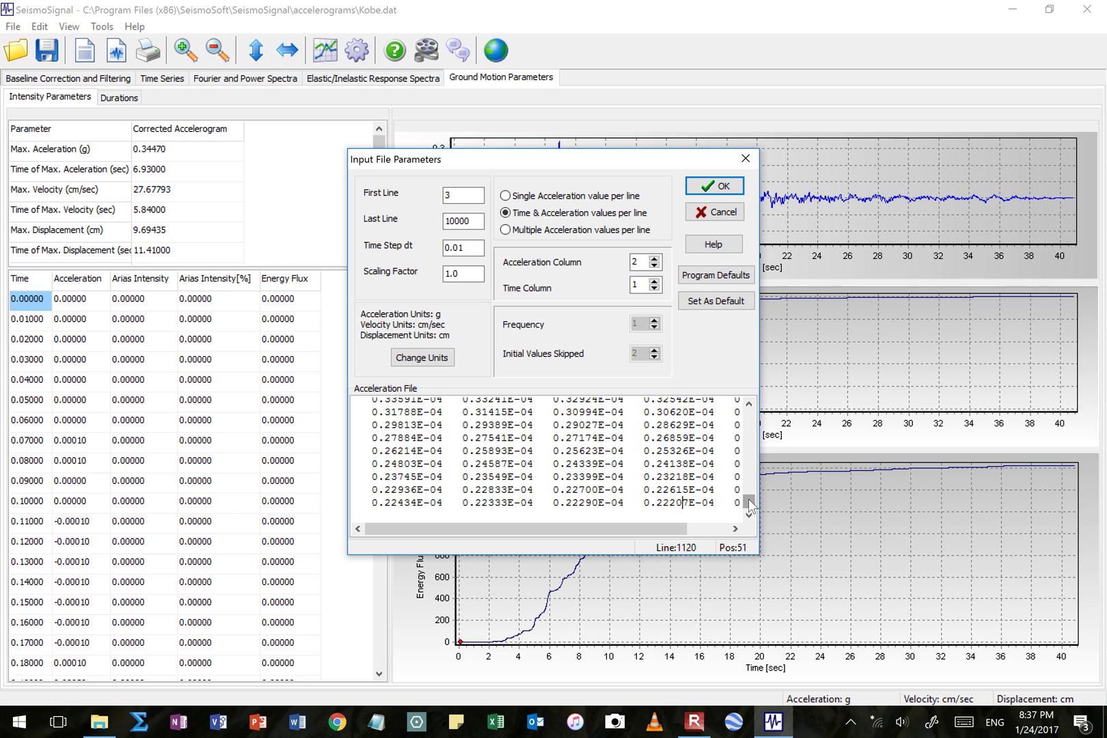
pyautogui.moveTo(749, 506); pyautogui.dragTo(748, 405)
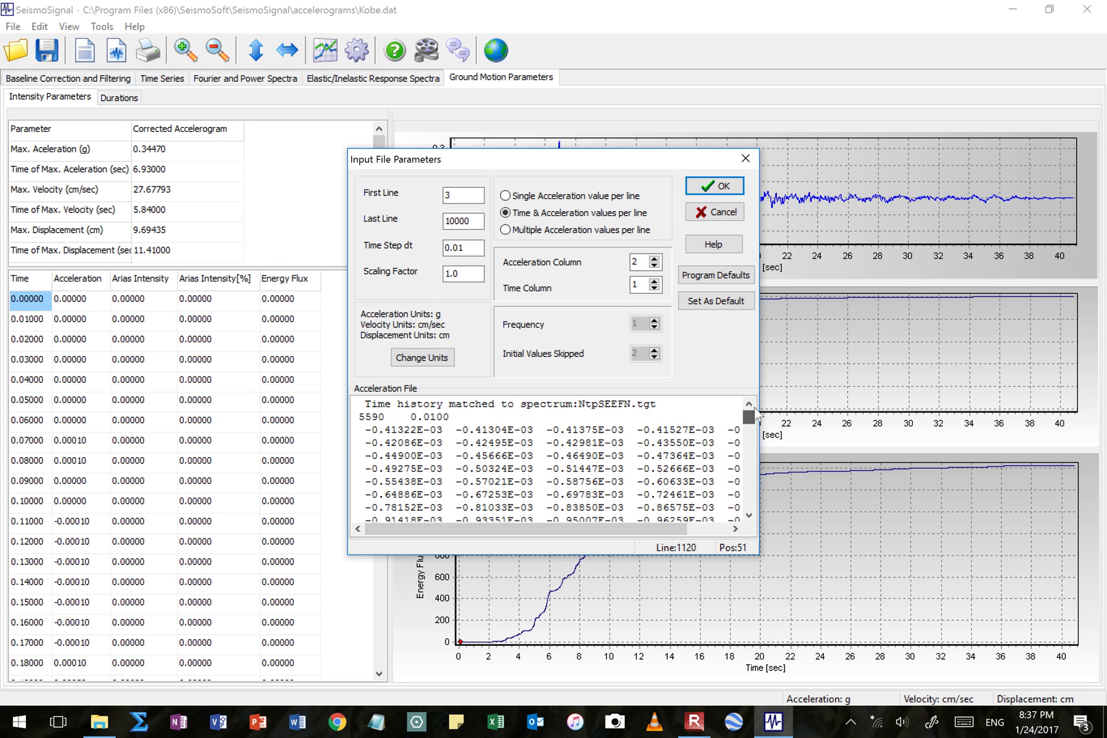
pyautogui.click(475, 222)
pyautogui.moveTo(450, 417); pyautogui.dragTo(410, 418)
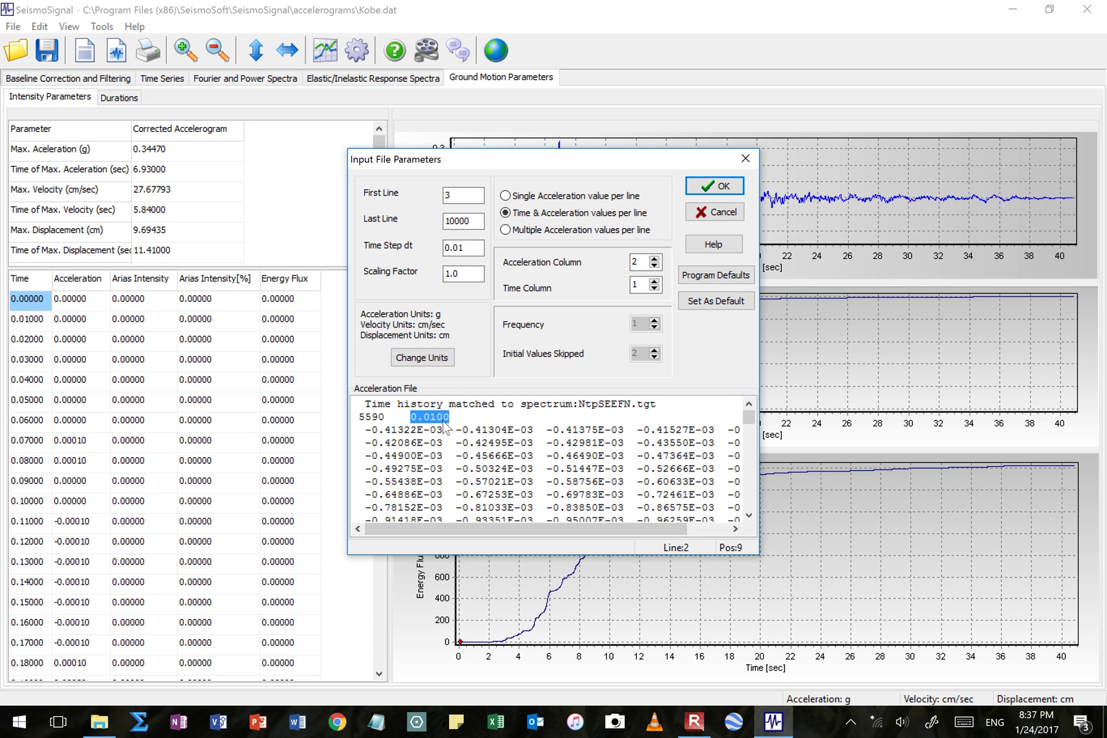
pyautogui.moveTo(472, 247); pyautogui.dragTo(436, 250)
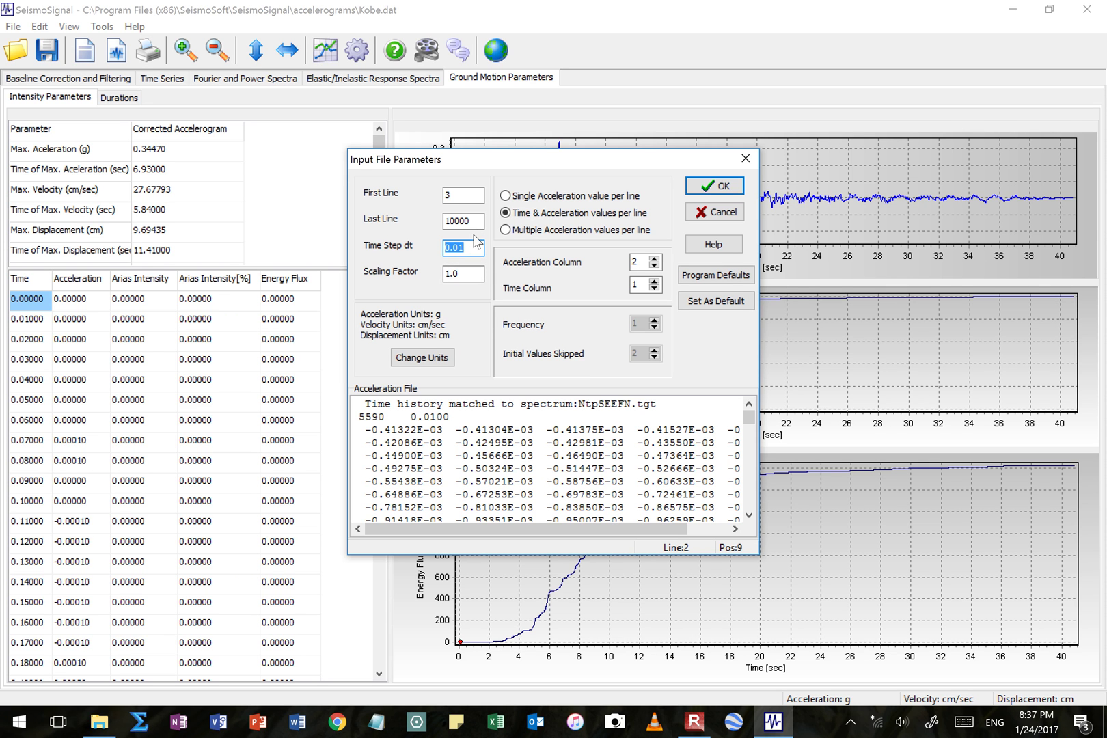
pyautogui.moveTo(480, 273); pyautogui.dragTo(442, 277)
# Read multiple acceleration values per line, matching the 0.0100 s header time step
pyautogui.click(506, 231)
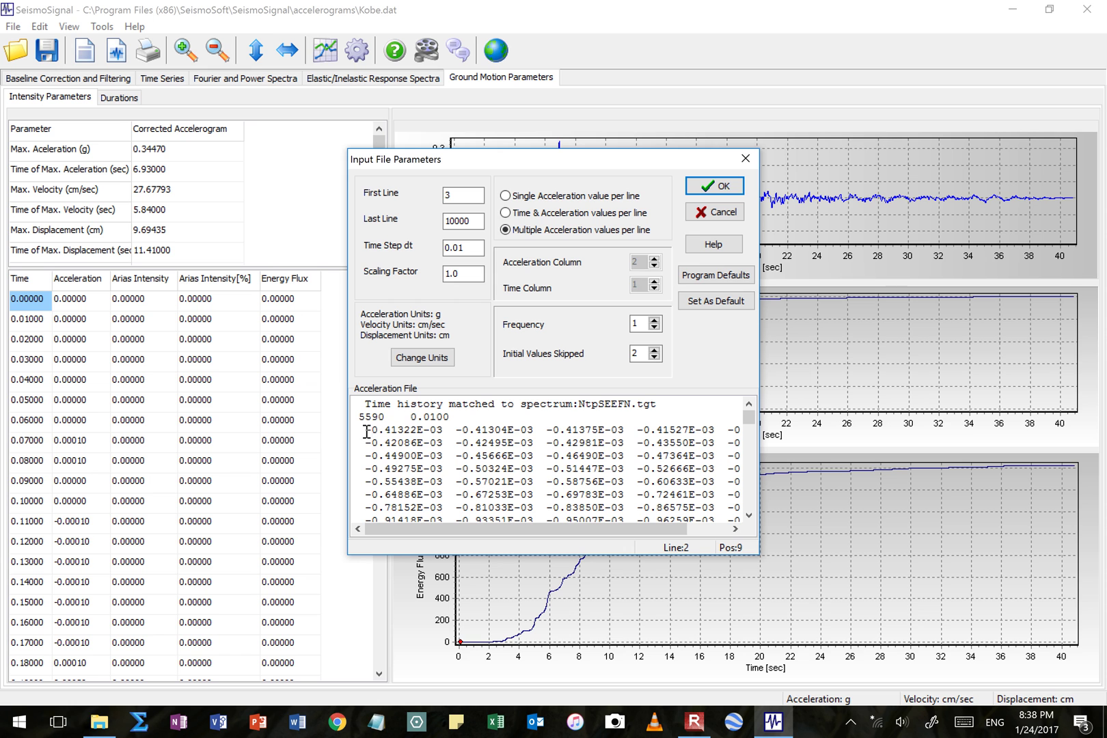
pyautogui.moveTo(366, 431)
pyautogui.mouseDown()
pyautogui.moveTo(478, 446)
pyautogui.moveTo(547, 493)
pyautogui.moveTo(552, 476)
pyautogui.moveTo(519, 457)
pyautogui.moveTo(444, 442)
pyautogui.moveTo(482, 443)
pyautogui.moveTo(366, 429)
pyautogui.mouseUp()
pyautogui.moveTo(455, 417); pyautogui.dragTo(410, 418)
pyautogui.click(437, 443)
# Load BOL_FN2.acc and display its acceleration, velocity and displacement time histories
pyautogui.click(714, 187)
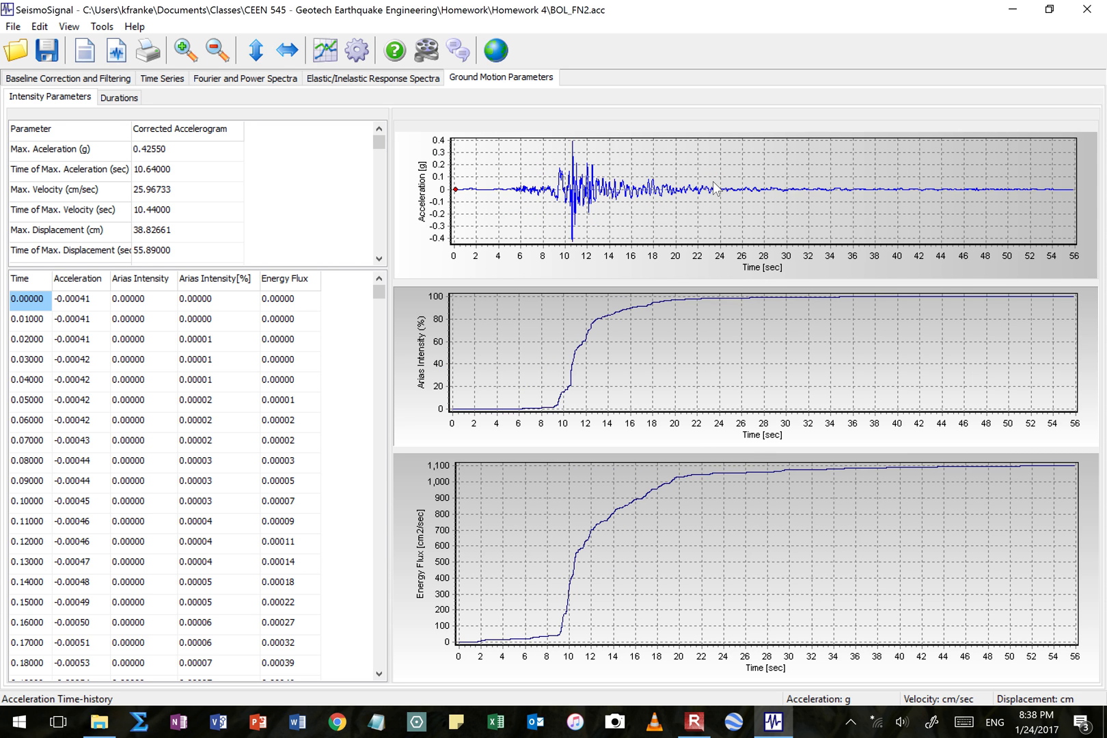
pyautogui.click(174, 81)
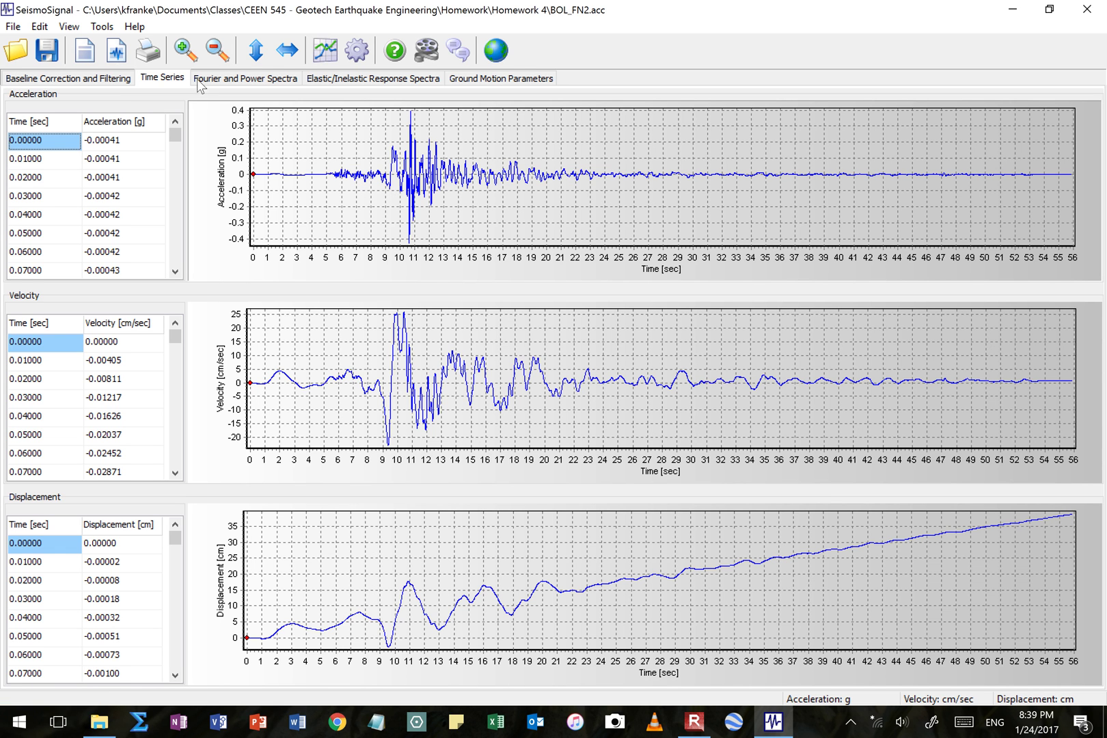
# Enable 0.10–25.00 Hz Butterworth bandpass filtering with linear baseline correction and recompute BOL_FN2
pyautogui.click(104, 82)
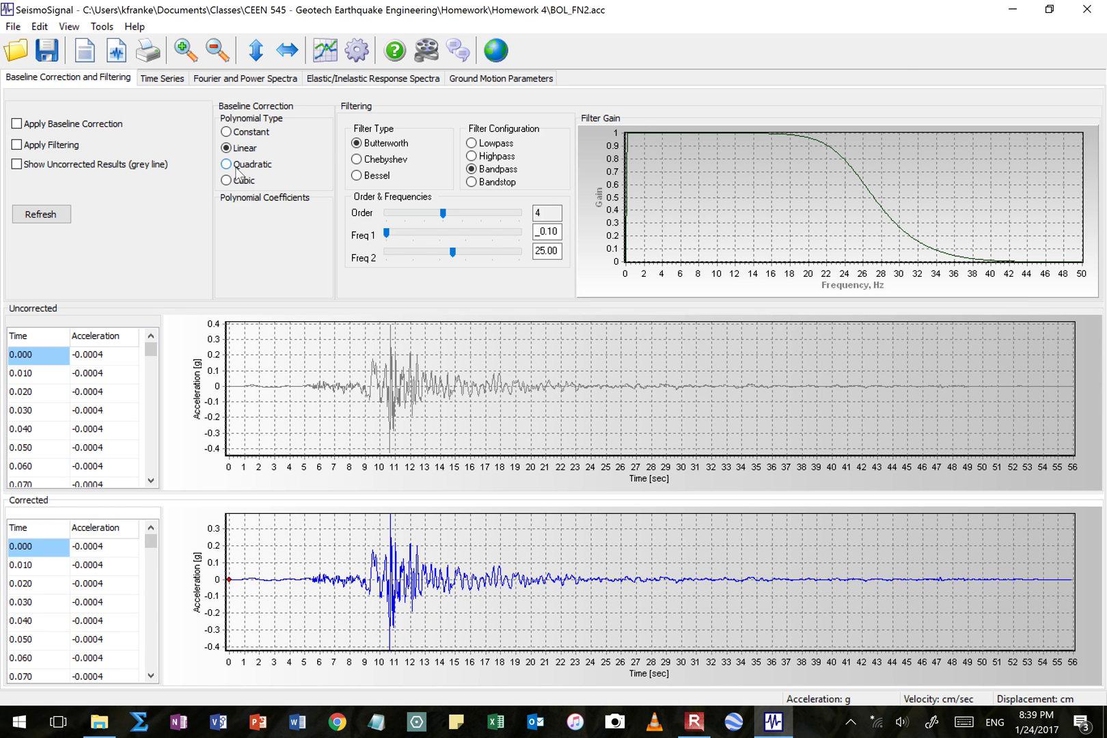
pyautogui.click(18, 146)
pyautogui.moveTo(561, 231); pyautogui.dragTo(530, 236)
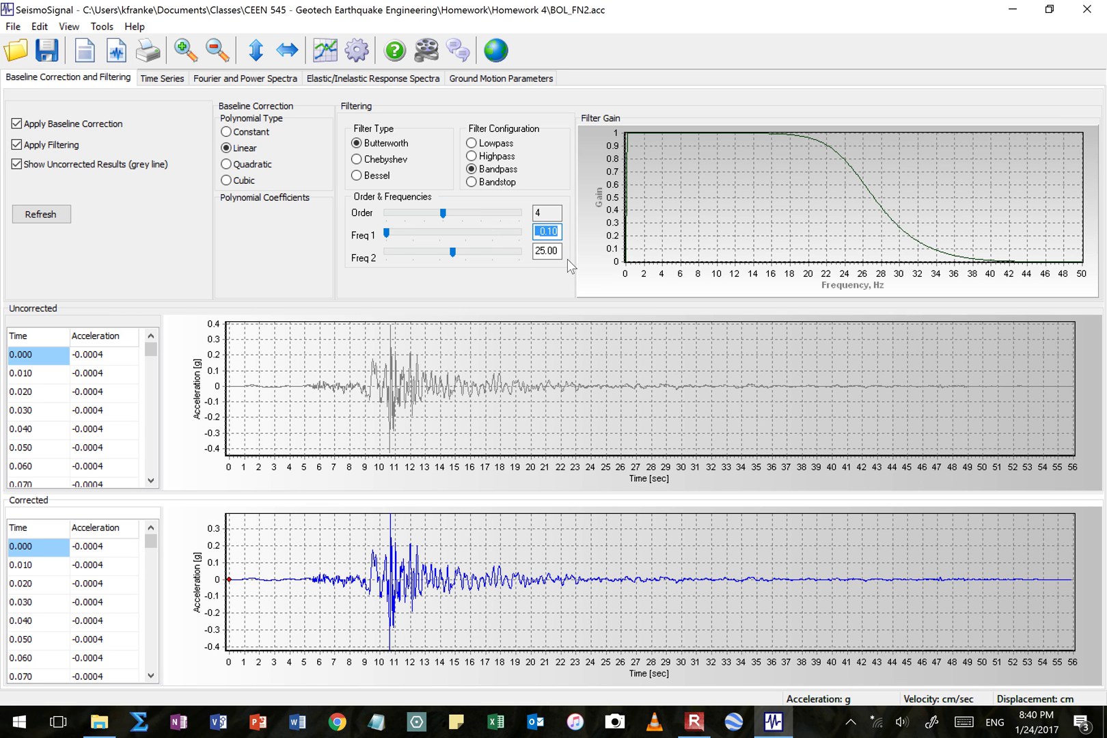
pyautogui.moveTo(561, 251); pyautogui.dragTo(534, 258)
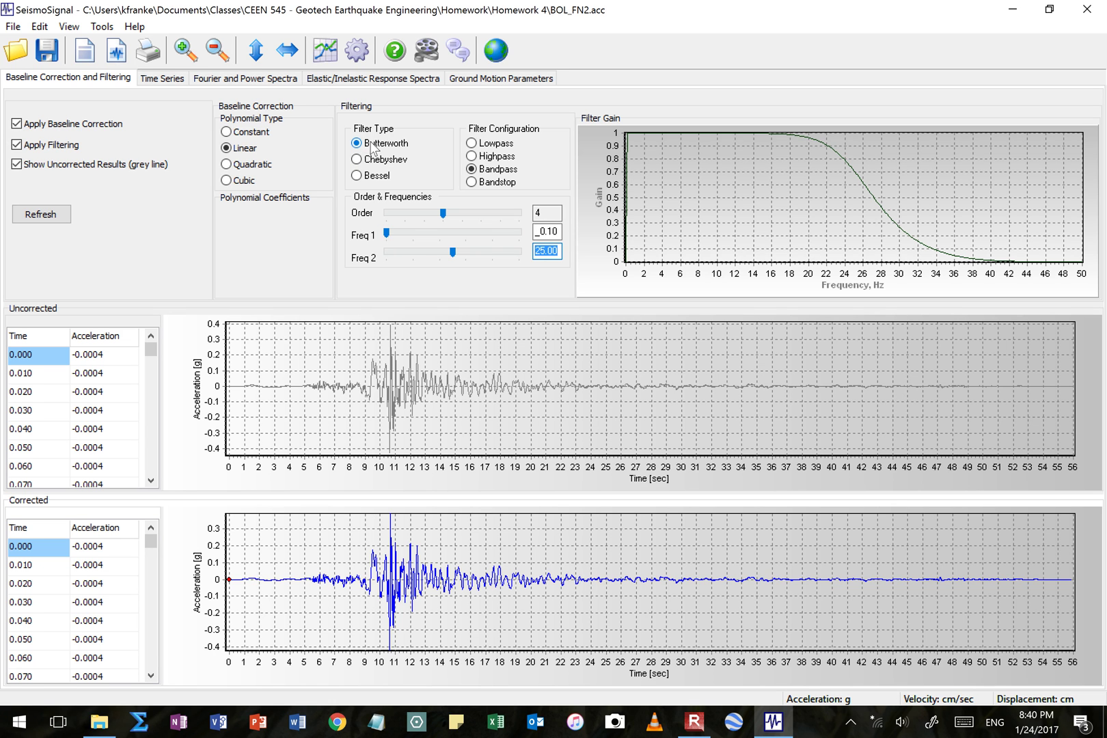
pyautogui.click(240, 151)
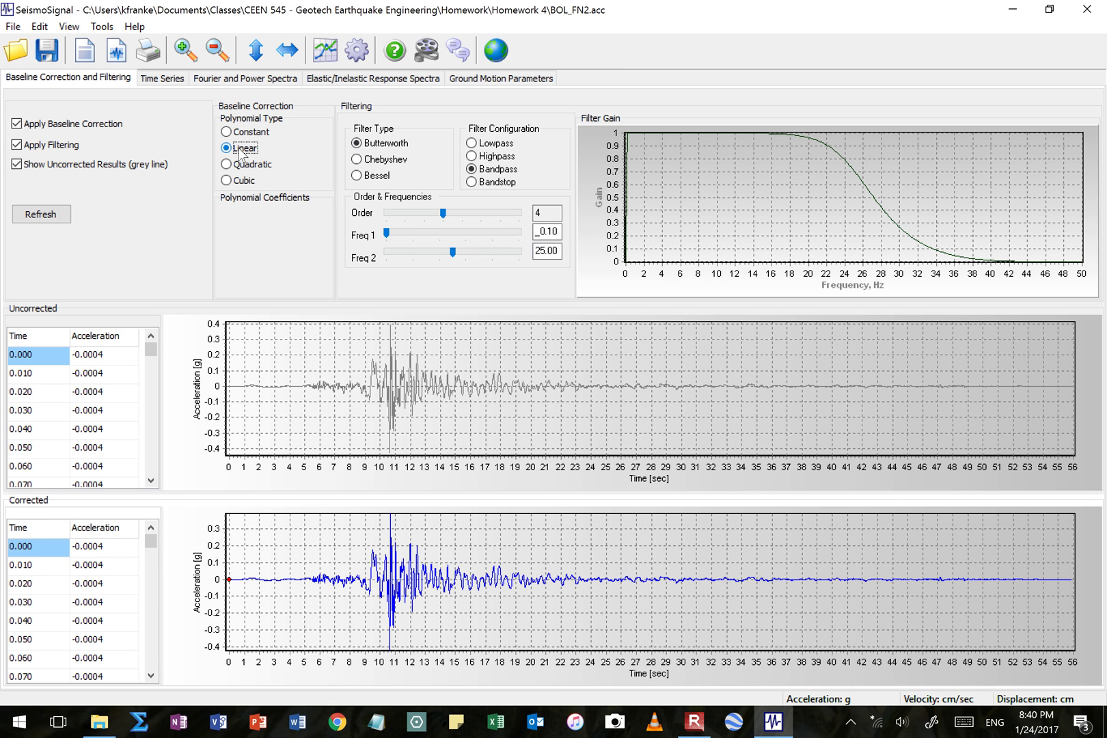
pyautogui.click(54, 216)
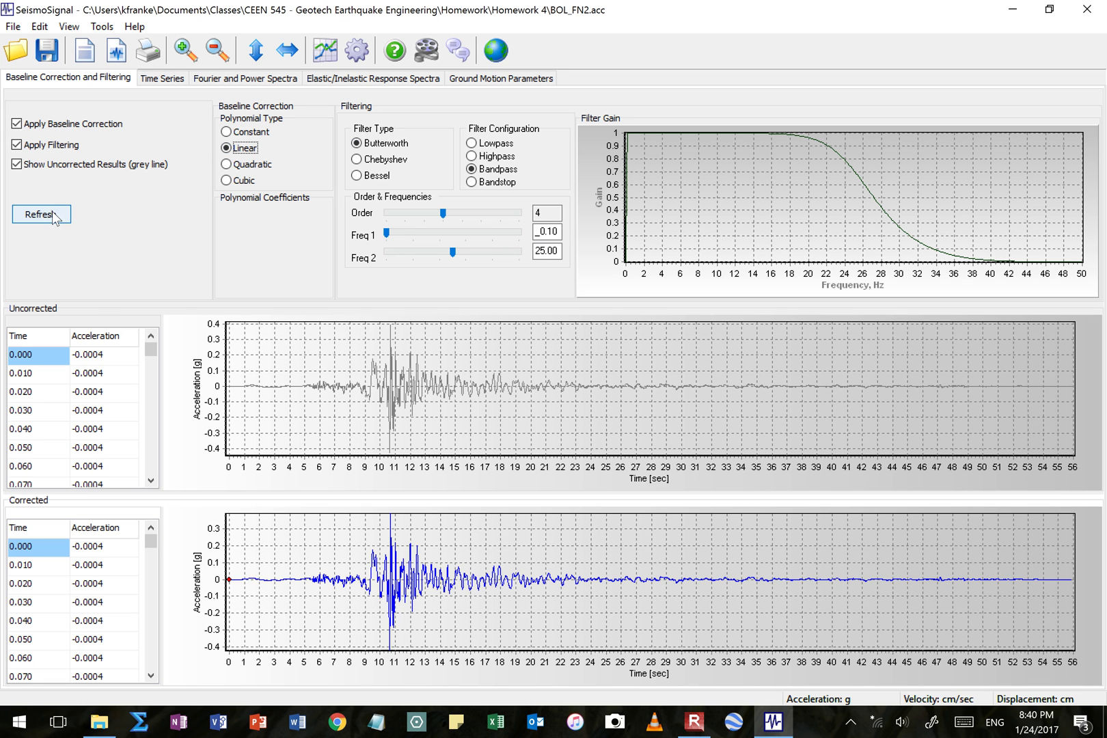
pyautogui.click(51, 214)
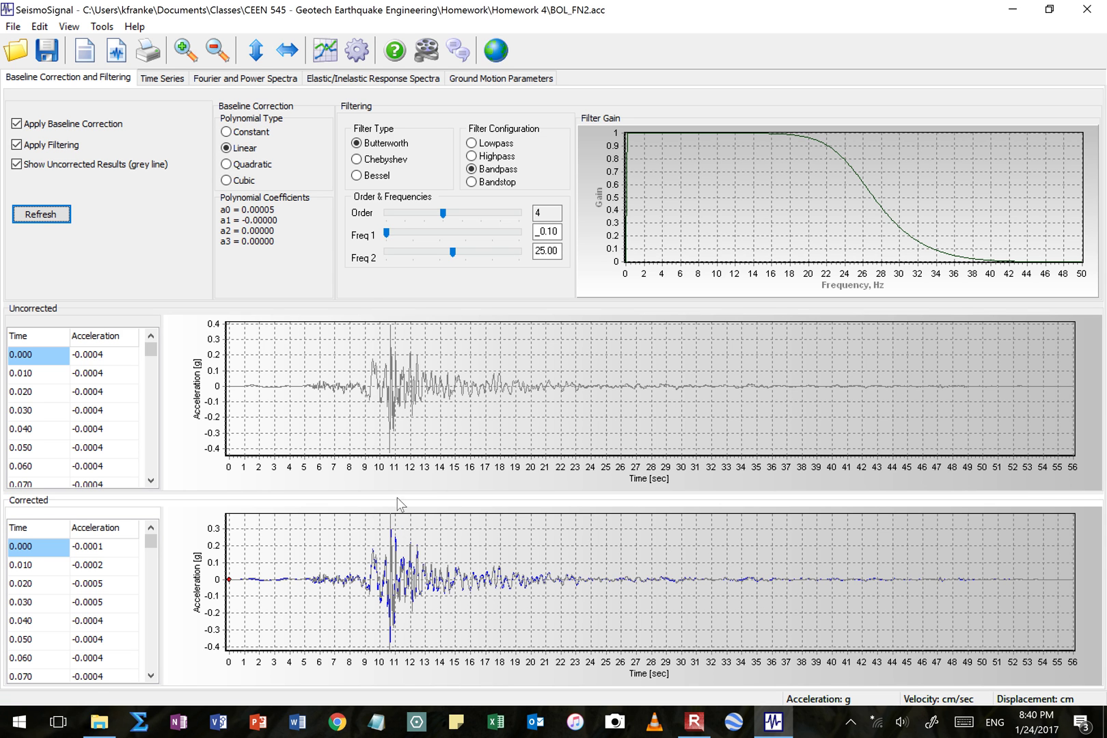
# Display the corrected time histories overlaid on the grey uncorrected originals
pyautogui.click(169, 81)
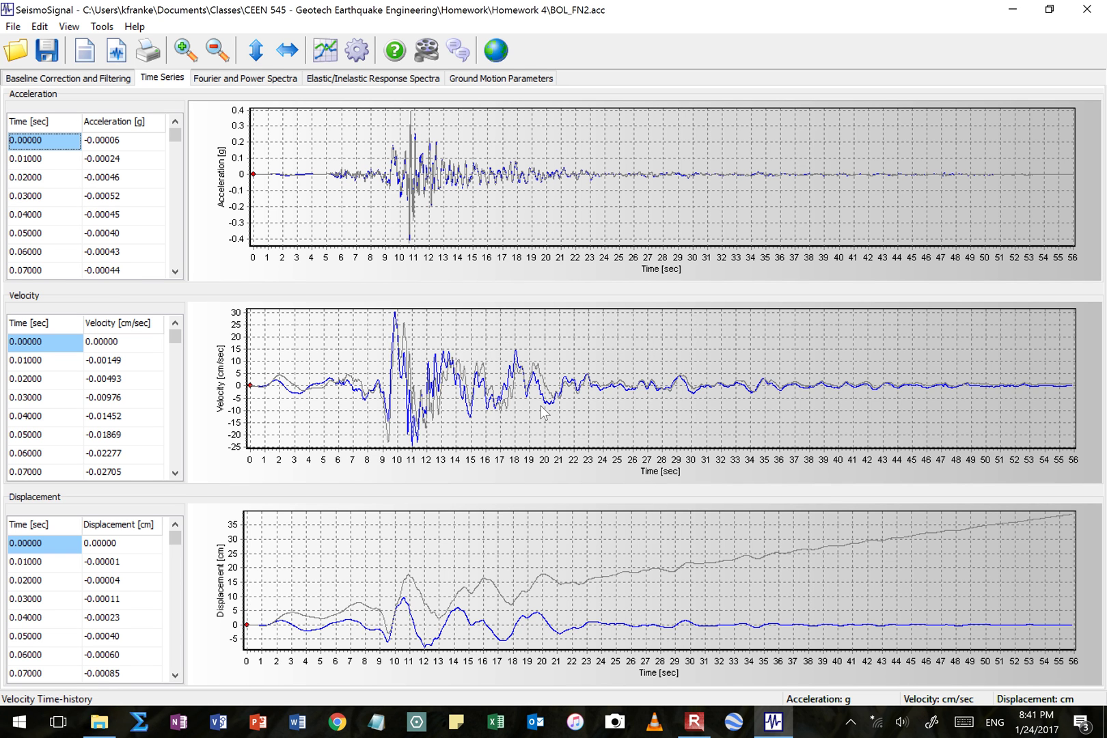
# Reload BOL_FN2.acc with default input parameters and turn on baseline correction
pyautogui.click(19, 55)
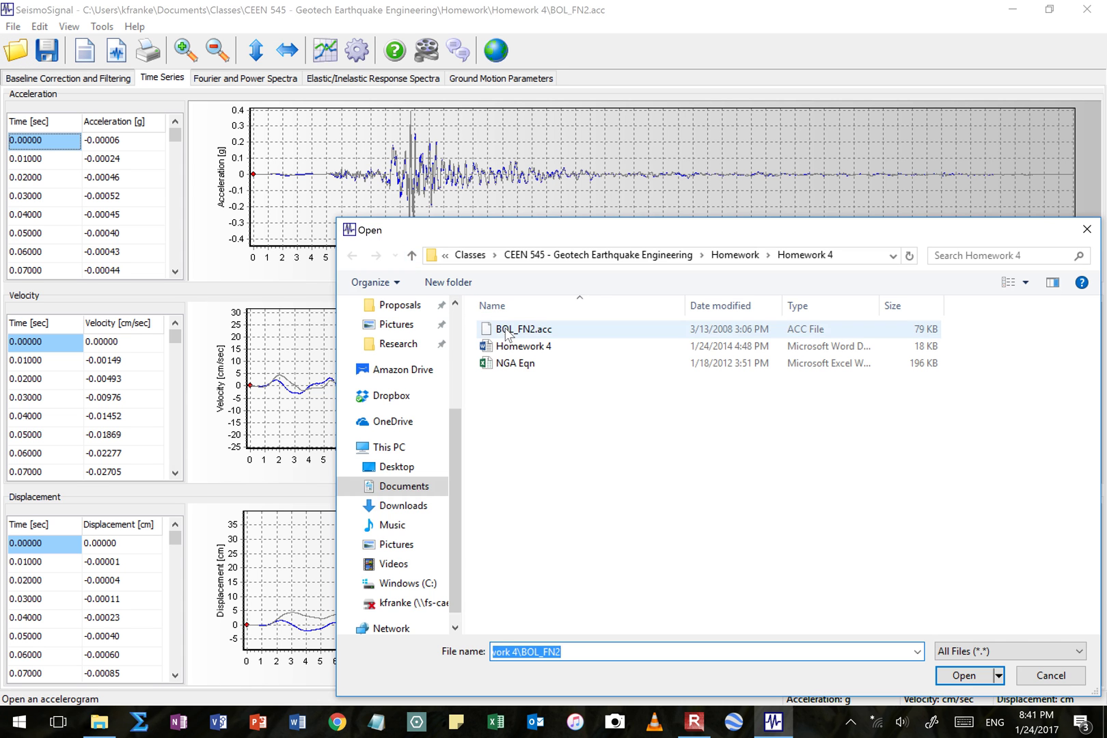
pyautogui.doubleClick(506, 330)
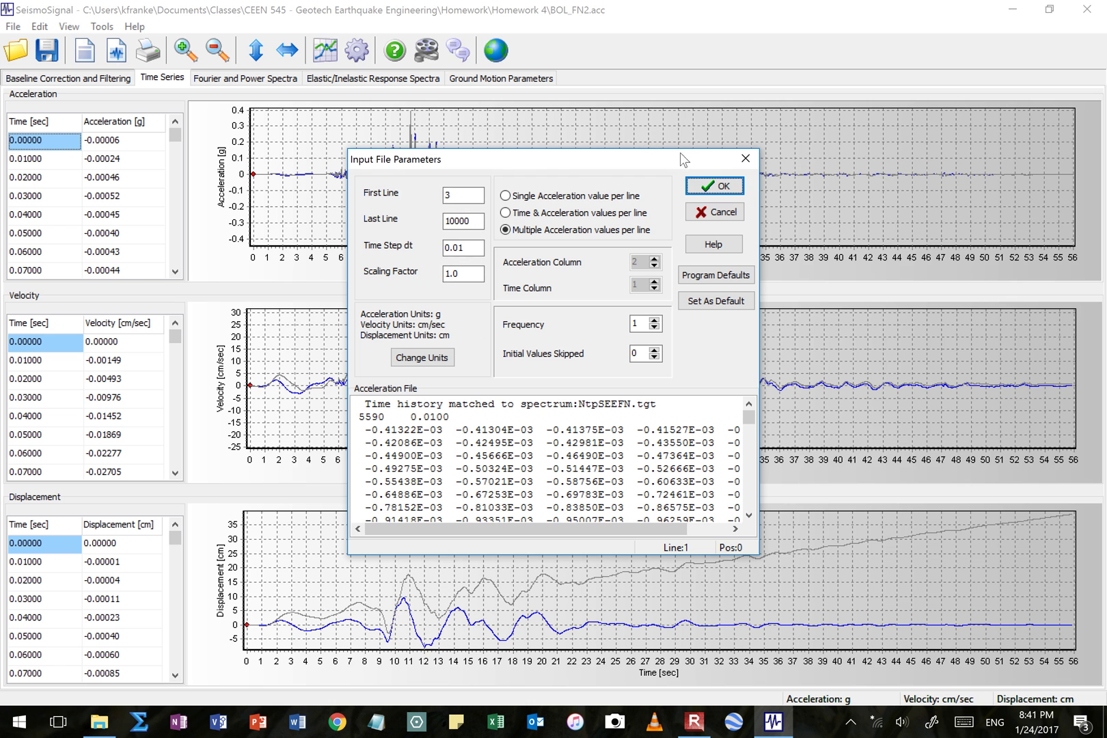
pyautogui.click(705, 187)
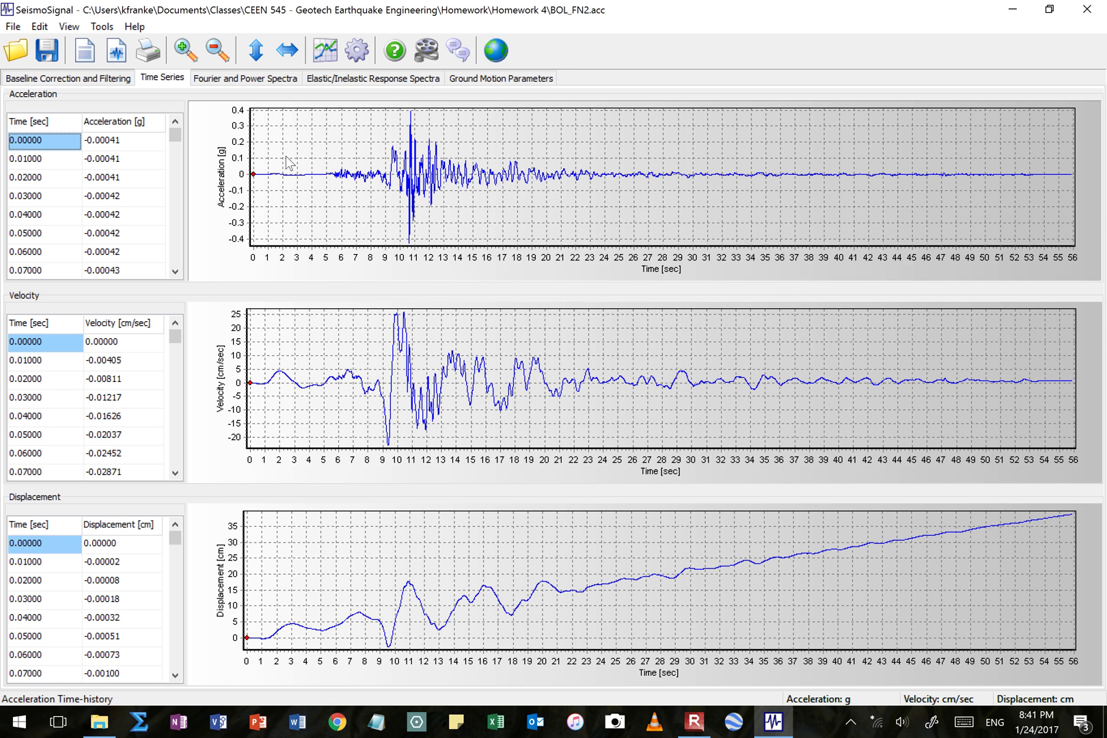
pyautogui.click(113, 79)
pyautogui.click(62, 124)
# Show uncorrected results in grey, recompute the linear-only correction and review the time histories
pyautogui.click(46, 165)
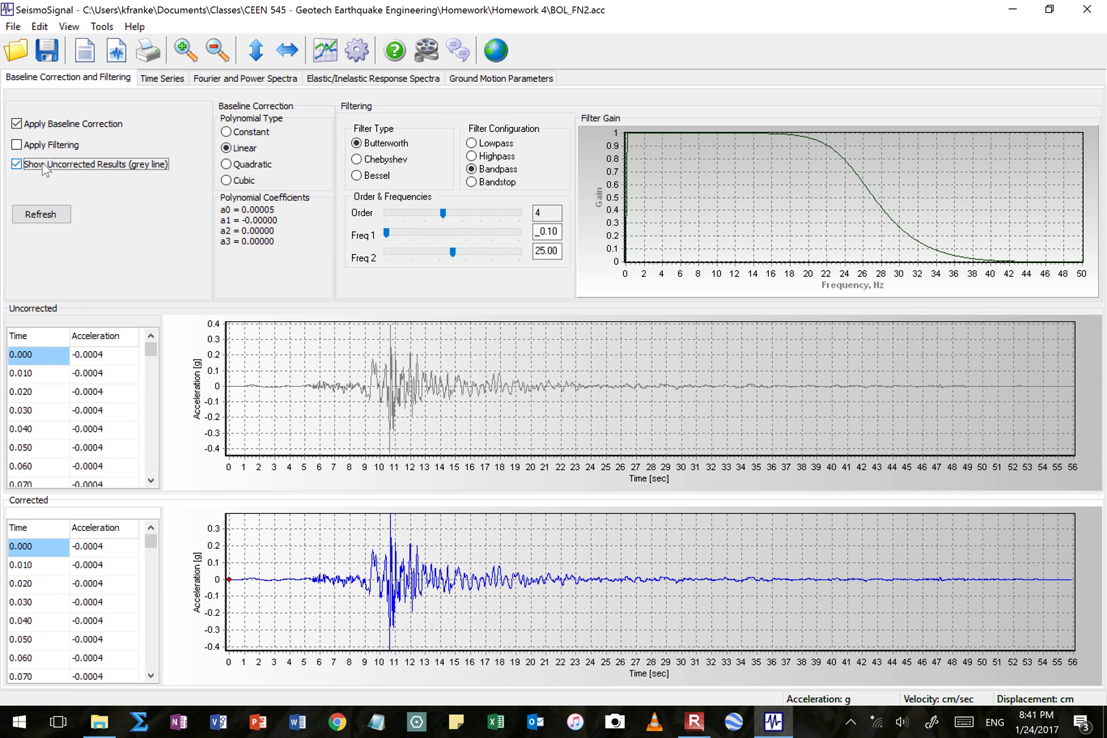
pyautogui.click(56, 214)
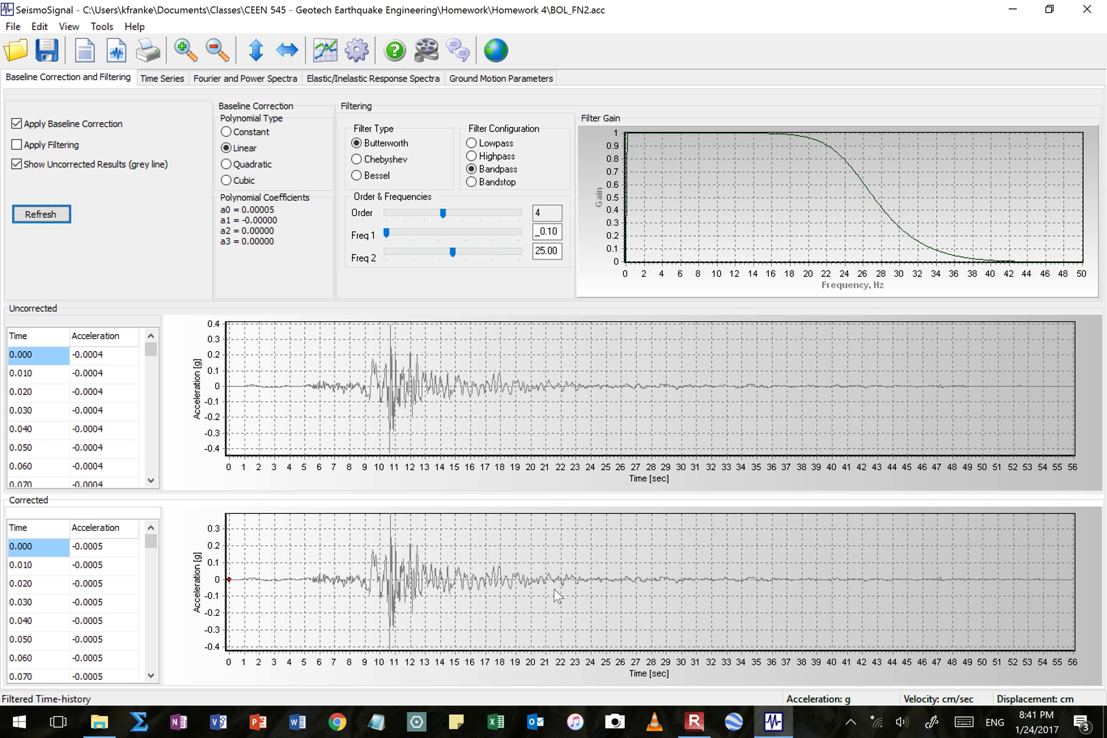
pyautogui.click(162, 79)
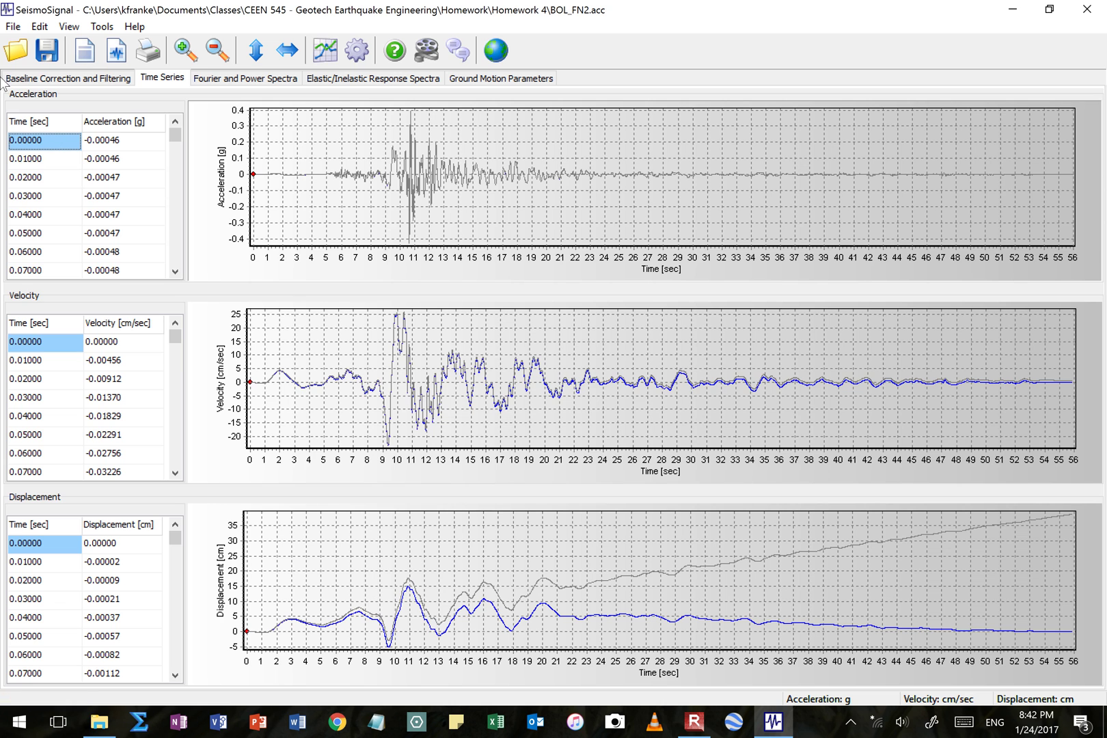
pyautogui.click(82, 78)
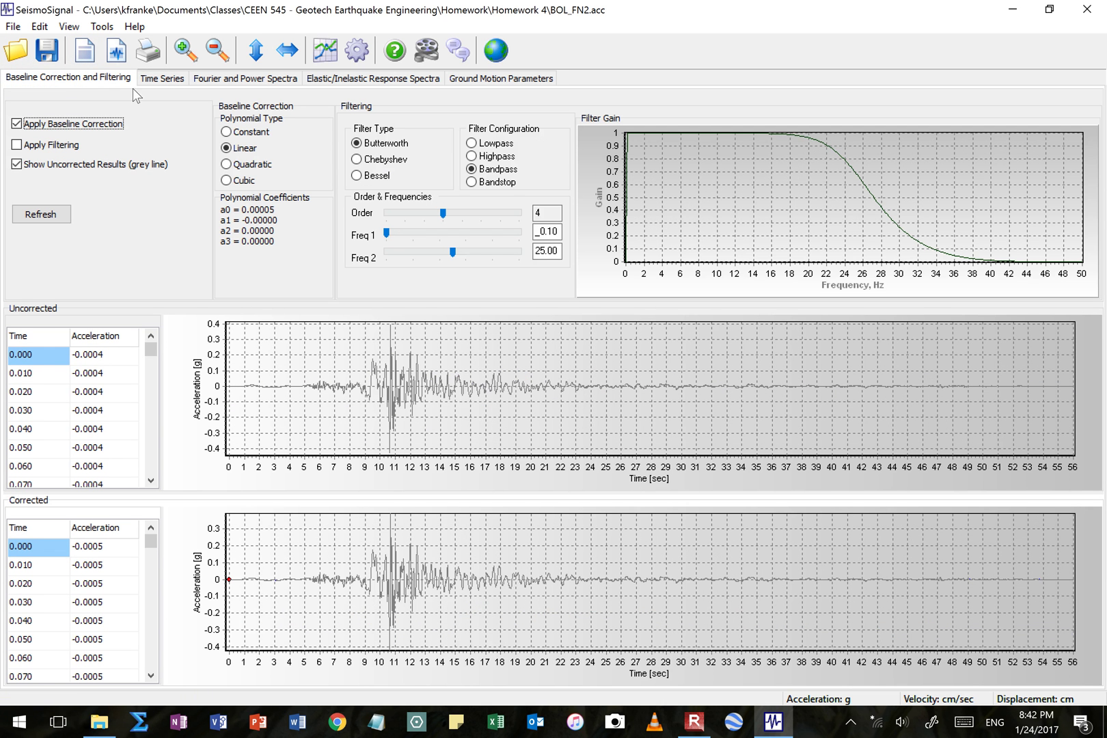
# Apply a quadratic baseline correction and review the resulting time histories
pyautogui.click(228, 165)
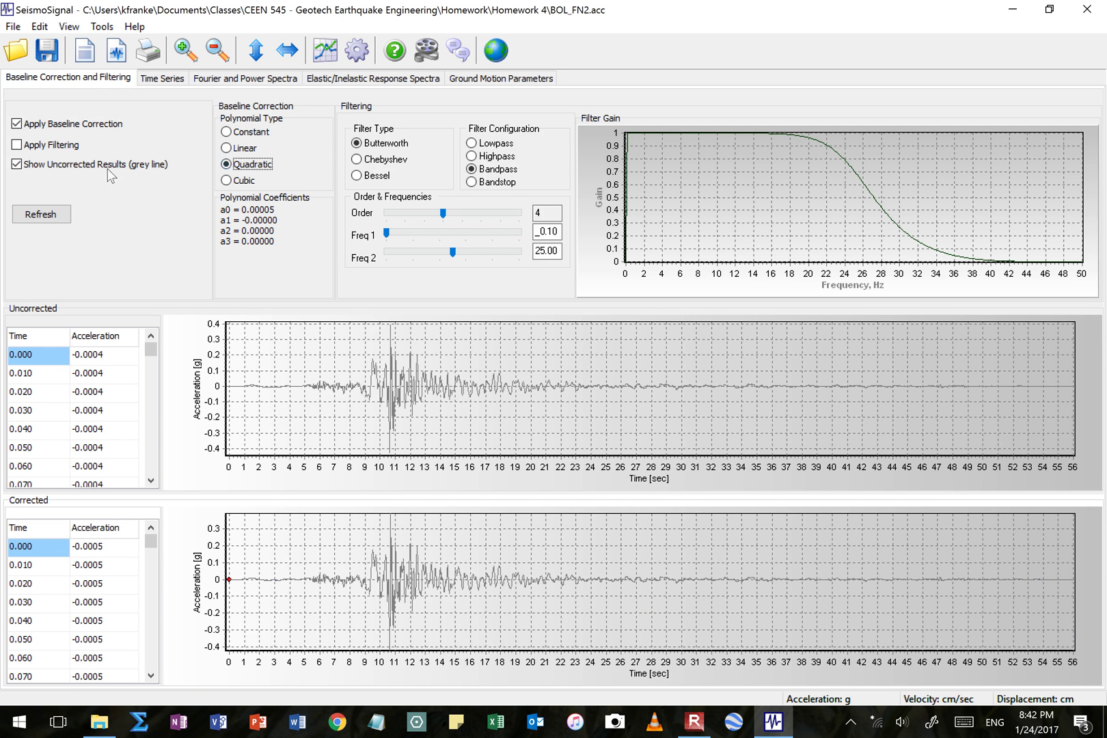
pyautogui.click(42, 213)
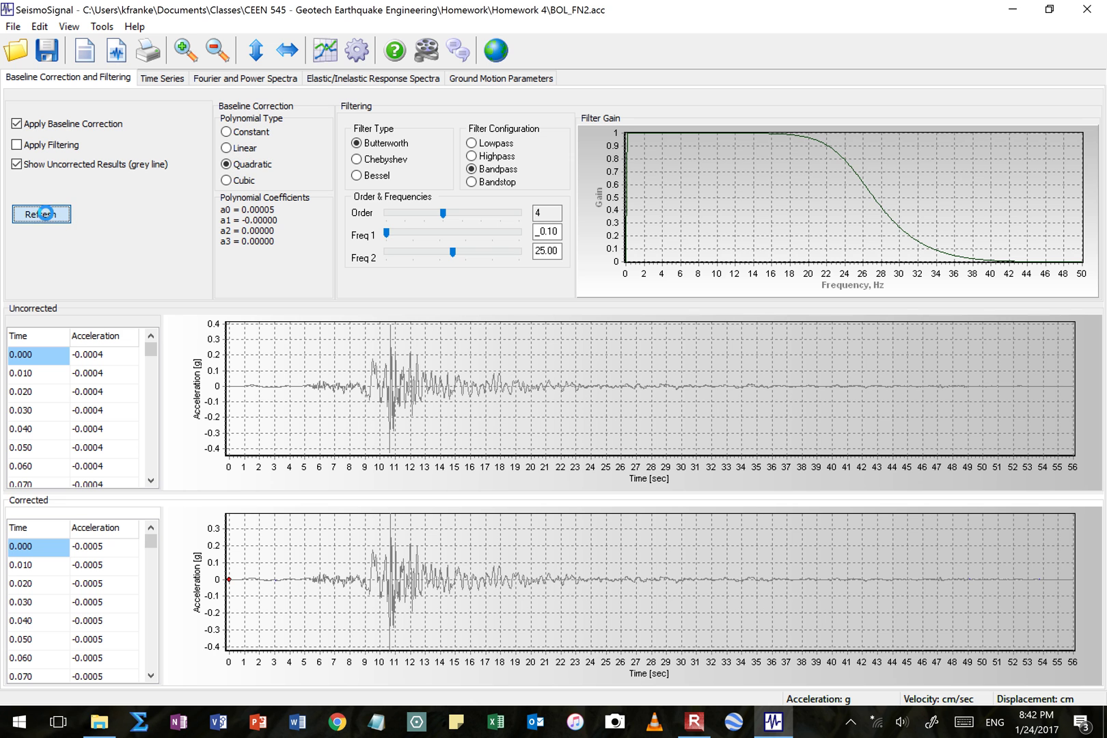
pyautogui.click(154, 80)
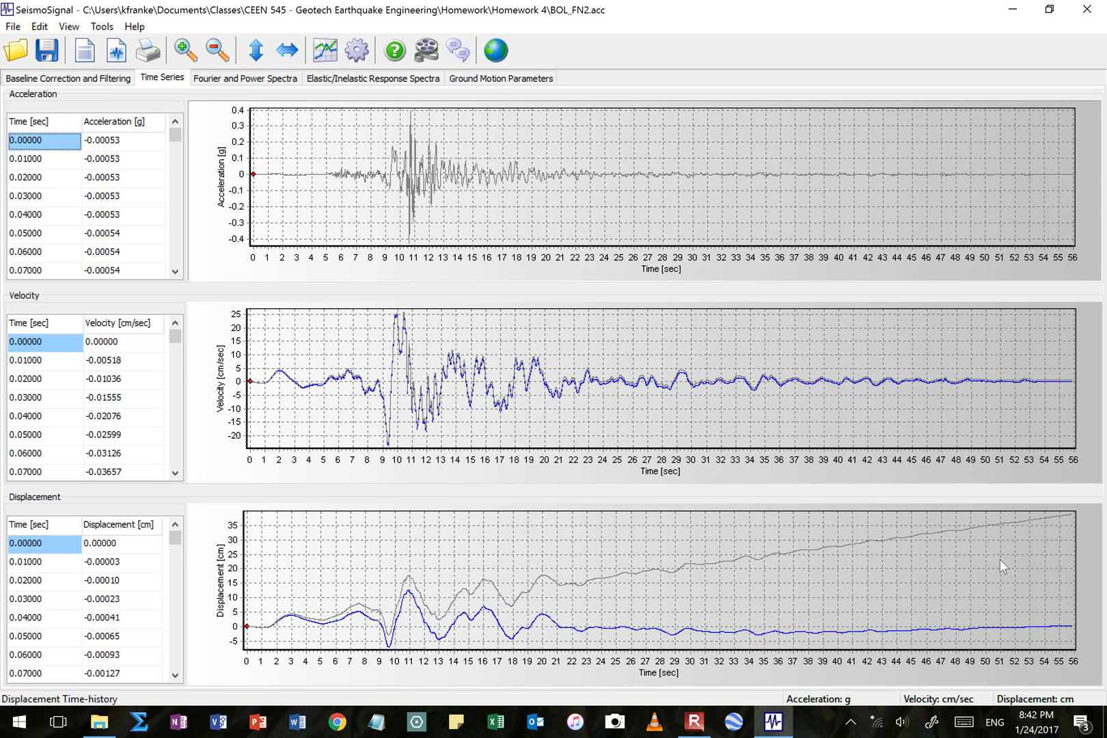
pyautogui.click(95, 79)
# Apply a cubic baseline correction and review the resulting time histories
pyautogui.click(227, 180)
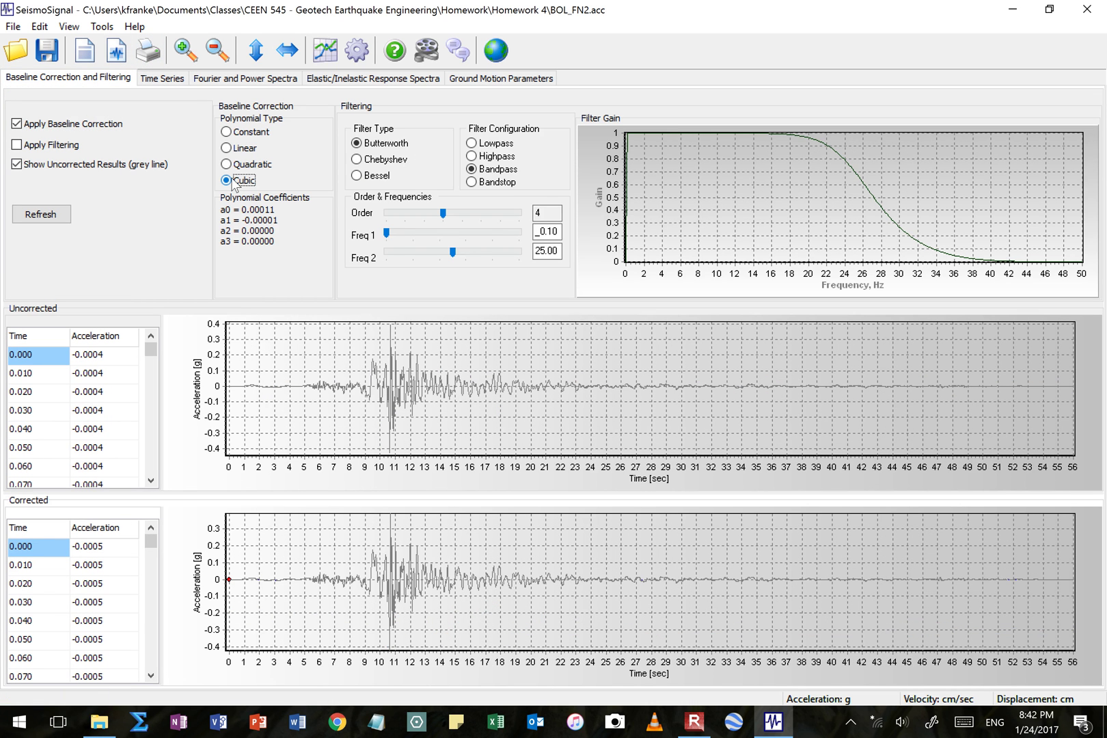
pyautogui.click(67, 214)
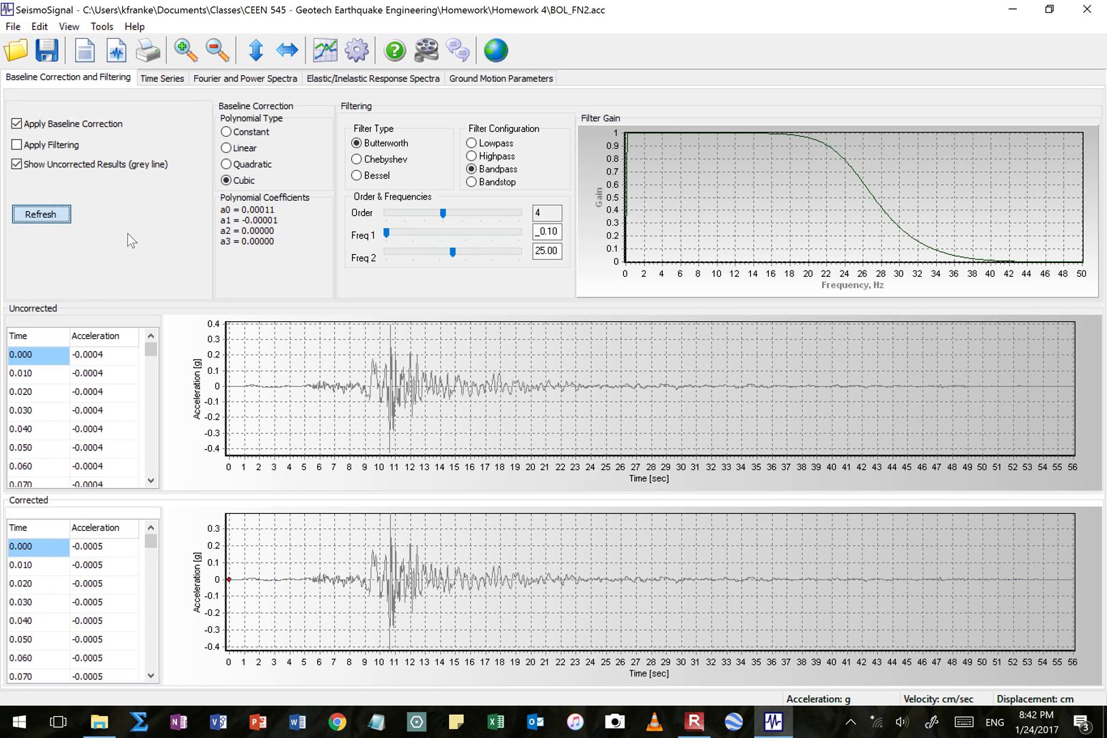
pyautogui.click(174, 78)
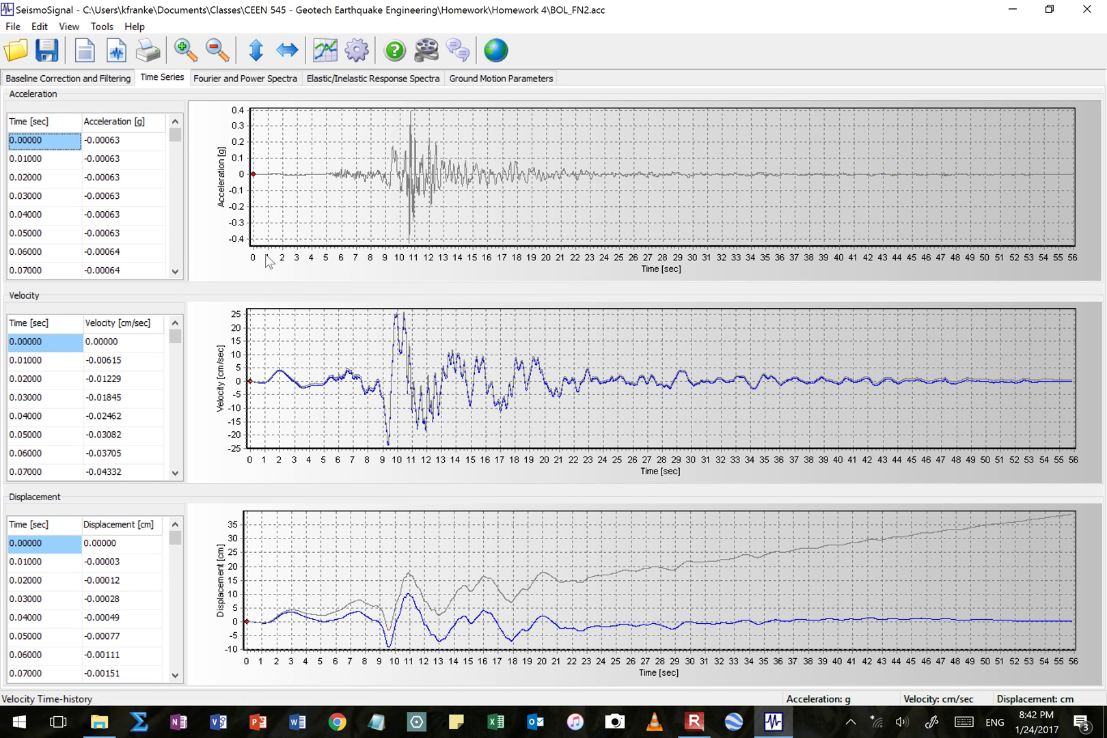
pyautogui.click(97, 77)
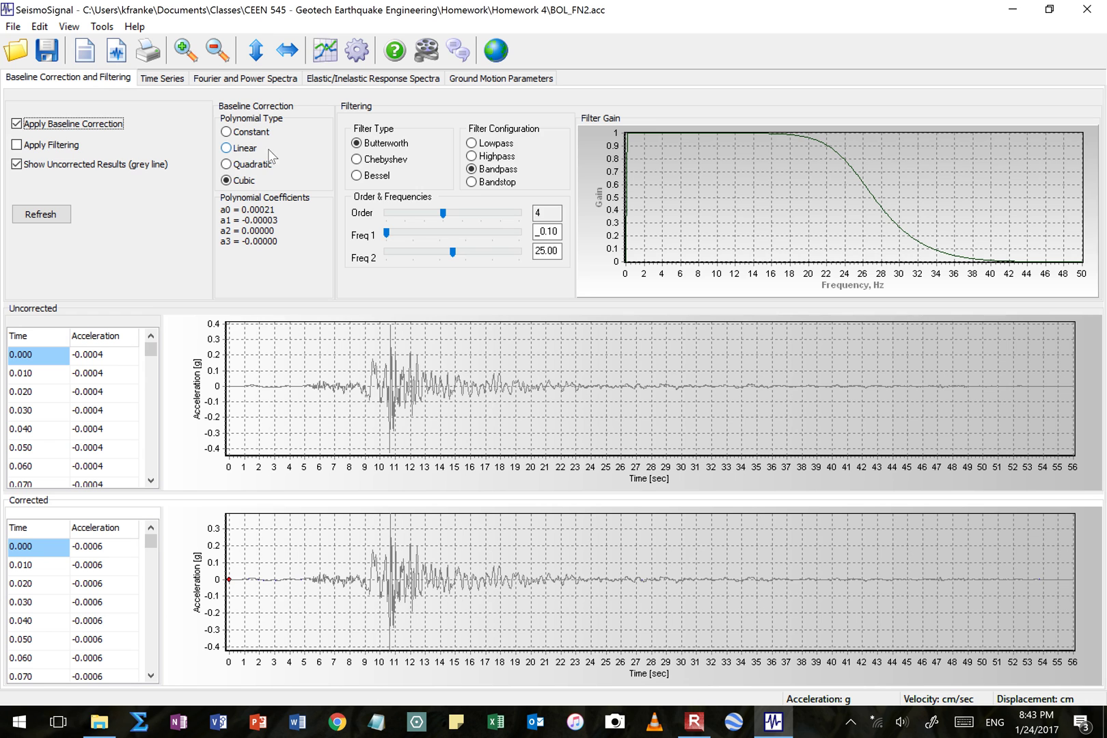
# Restore linear baseline correction with bandpass filtering, recompute, and view displacement held near zero
pyautogui.click(239, 148)
pyautogui.click(57, 144)
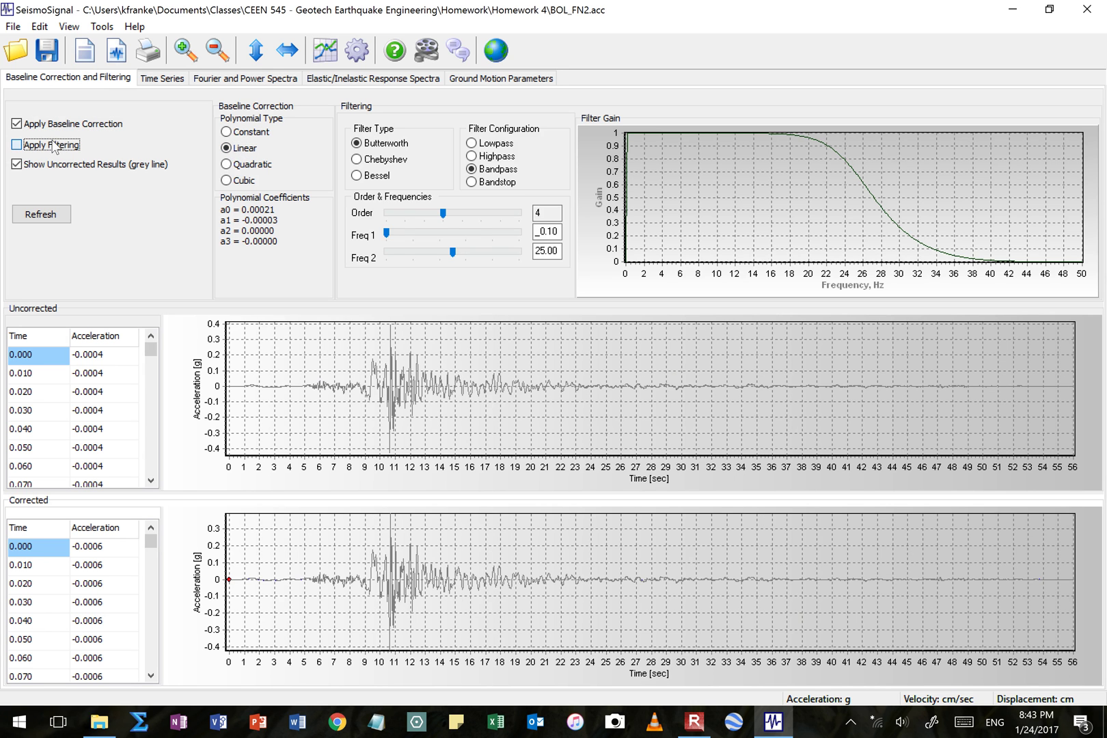
pyautogui.click(42, 211)
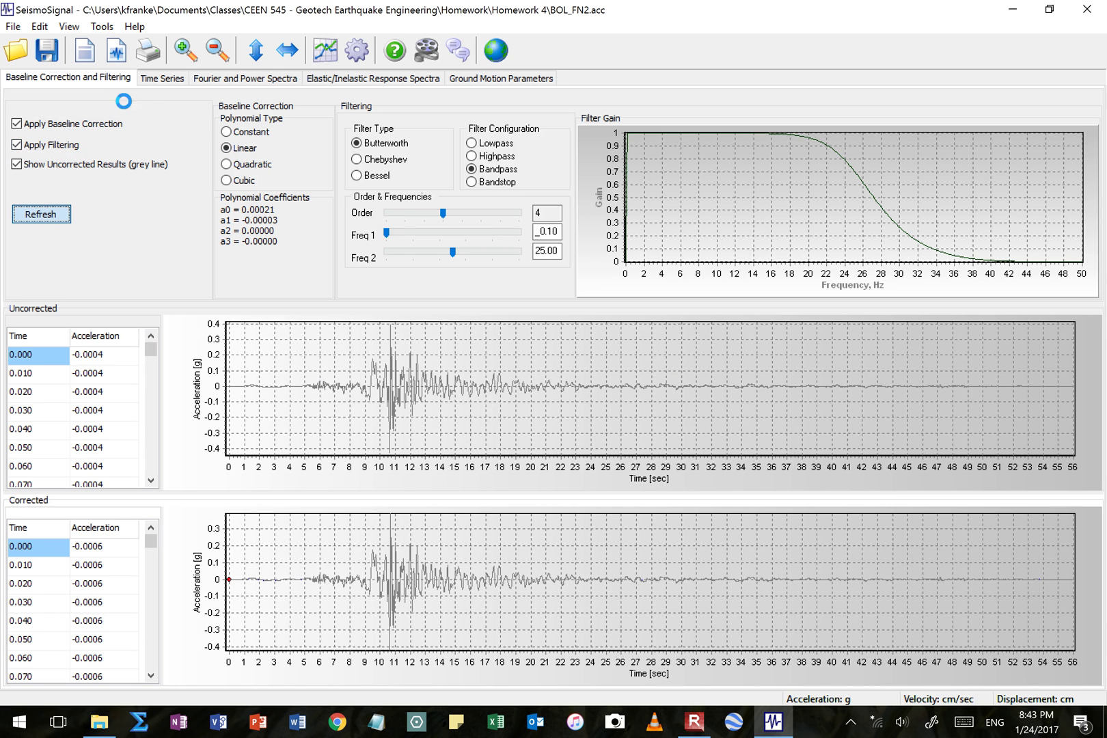
pyautogui.click(168, 78)
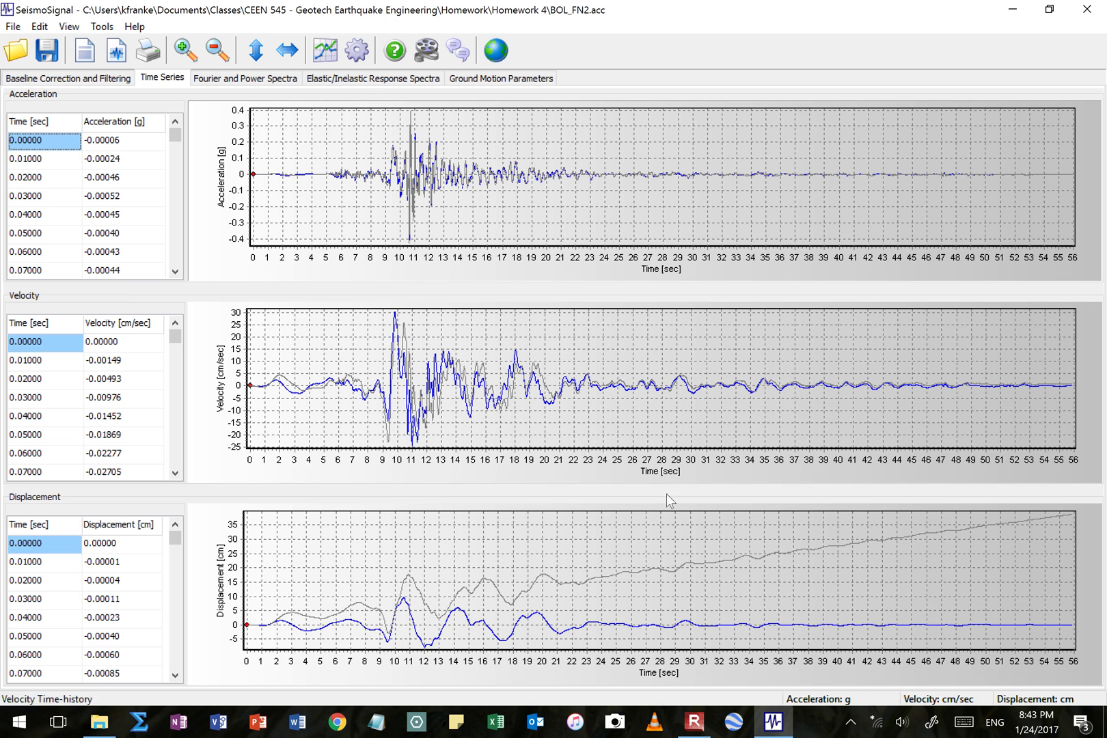
pyautogui.click(693, 722)
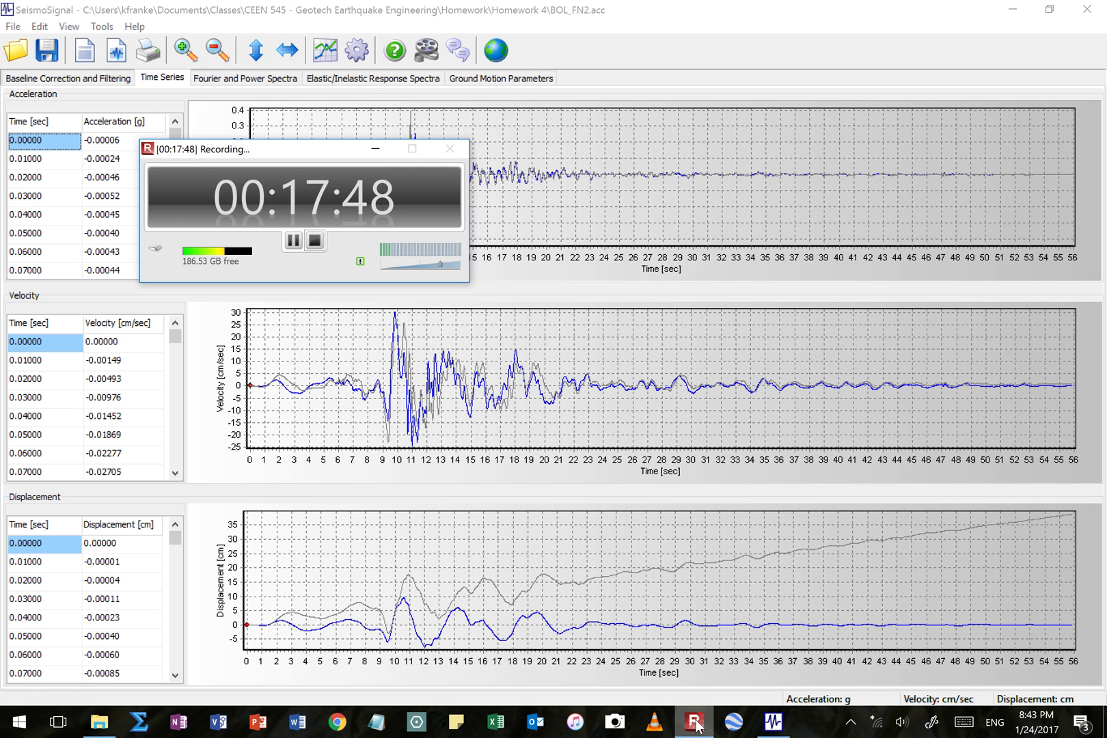